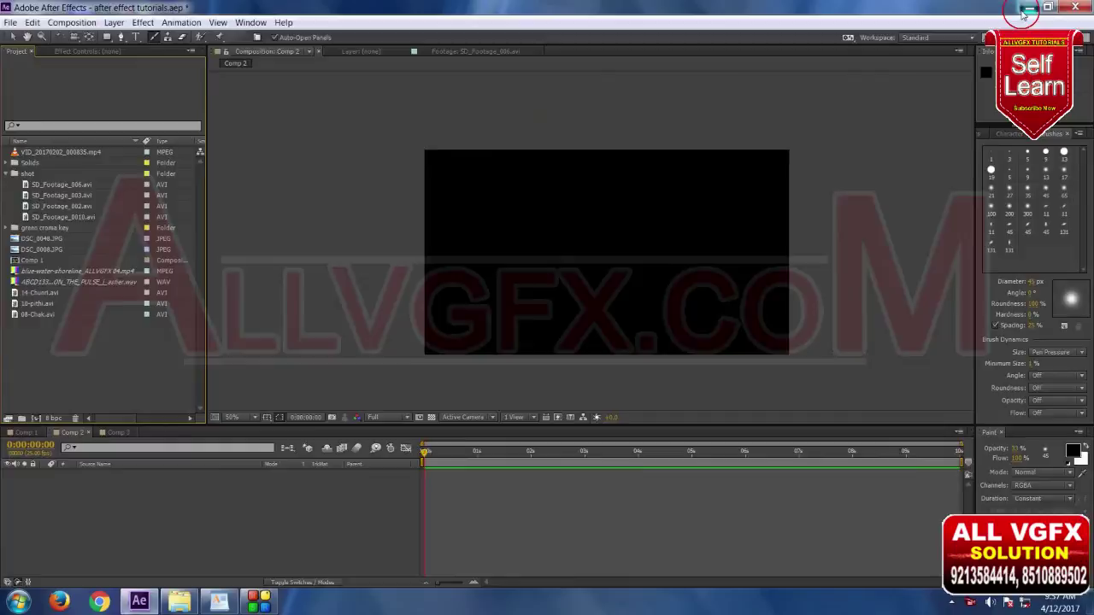
# Step: Turn on 'Auto-hide the taskbar' in Windows Taskbar Properties and apply it
pyautogui.click(1028, 8)
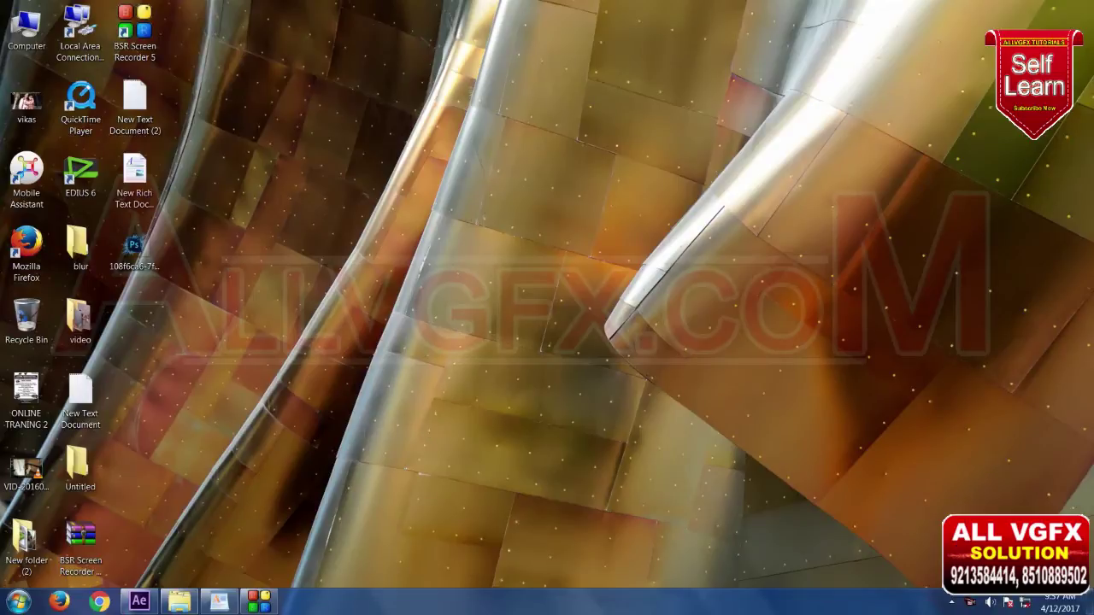
pyautogui.click(159, 594)
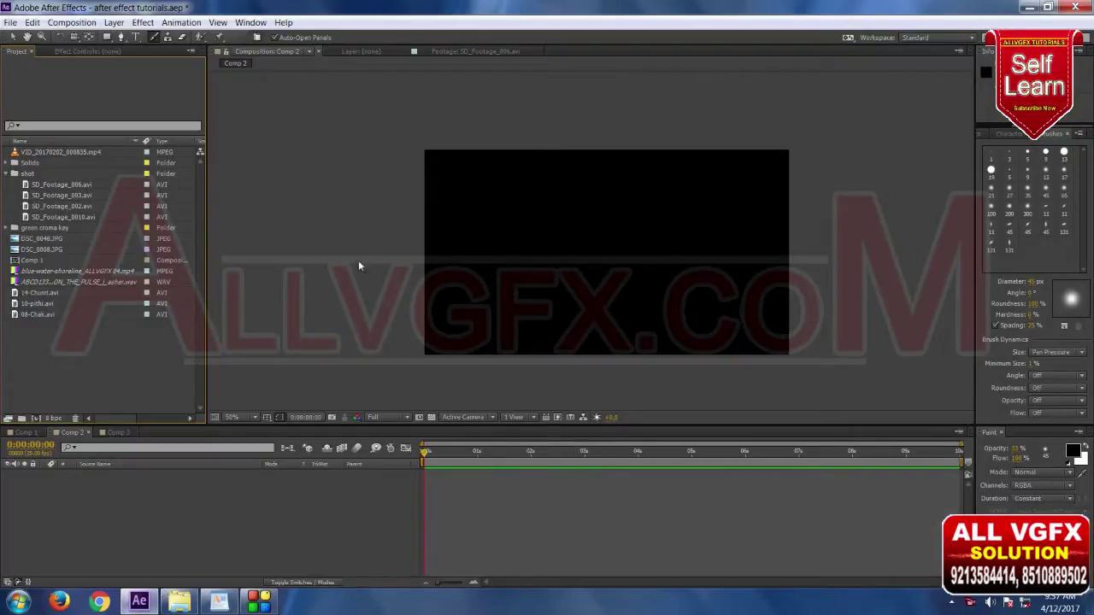
pyautogui.rightClick(419, 610)
pyautogui.click(439, 600)
pyautogui.click(67, 298)
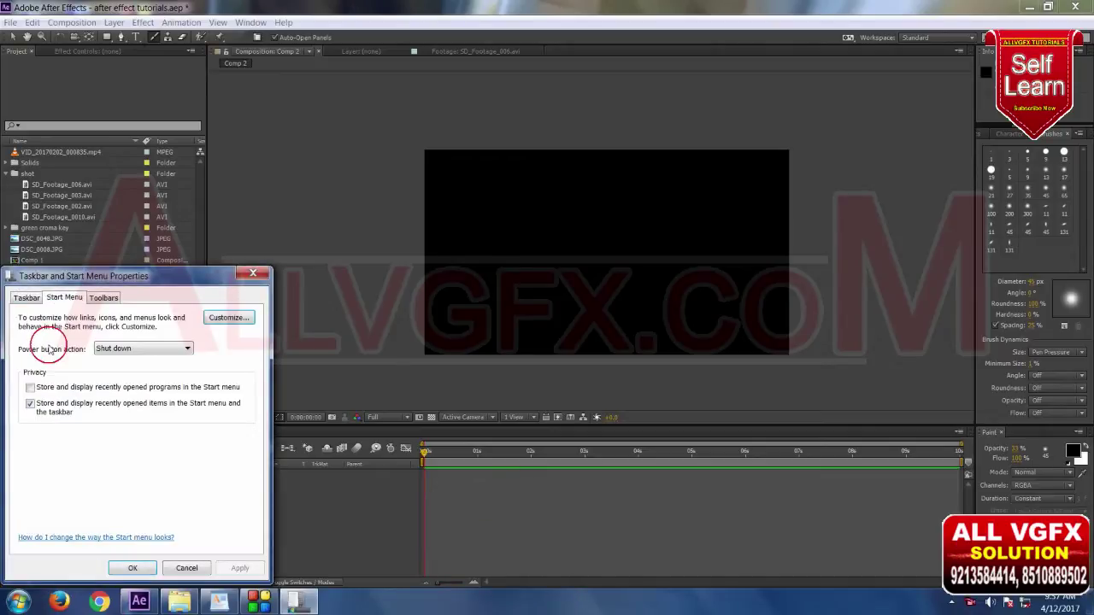
pyautogui.click(103, 297)
pyautogui.click(28, 299)
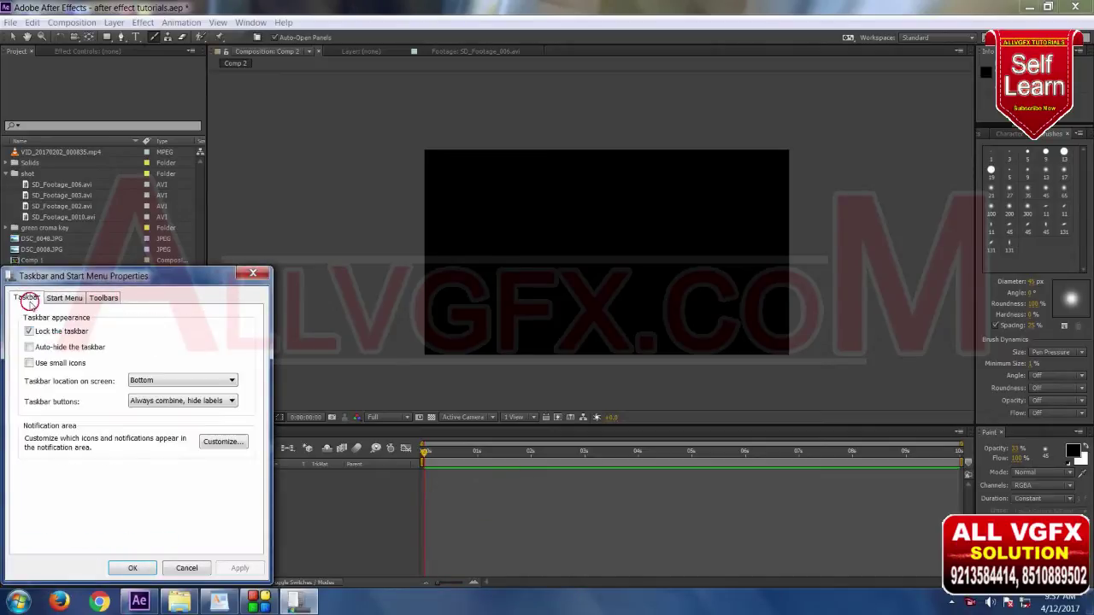
pyautogui.click(29, 347)
pyautogui.click(239, 568)
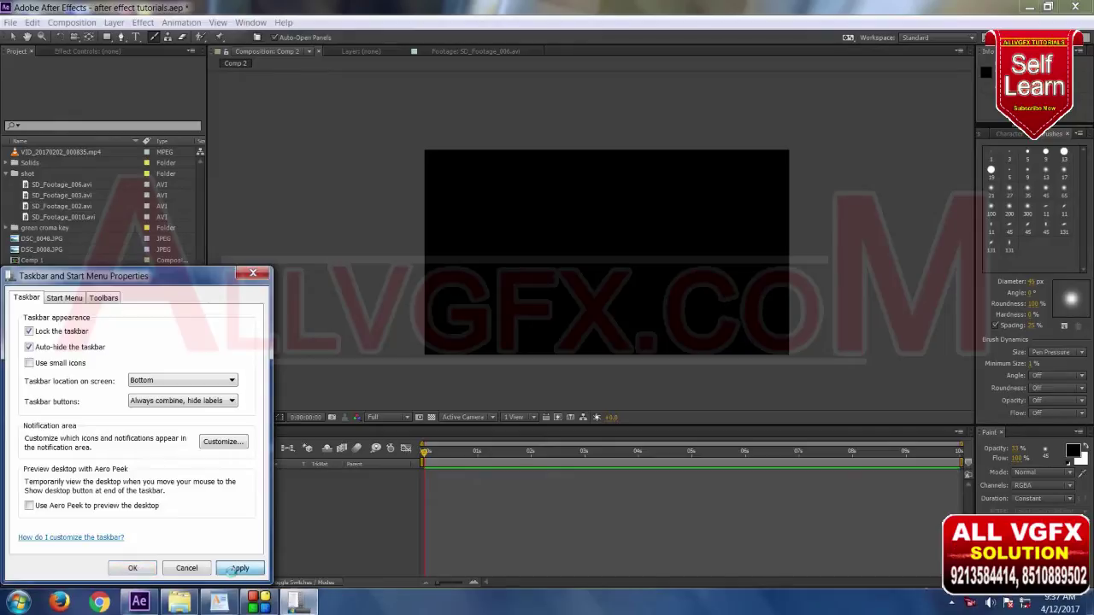
pyautogui.click(132, 568)
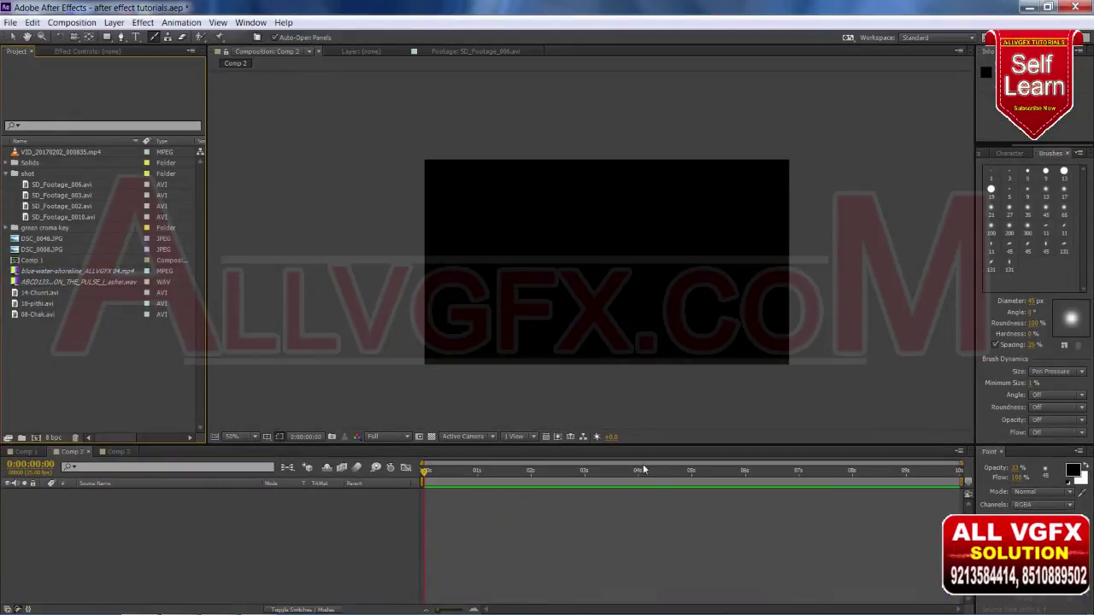
# Step: Select SD_Footage_003.avi in the shot folder to show its thumbnail and details
pyautogui.click(25, 187)
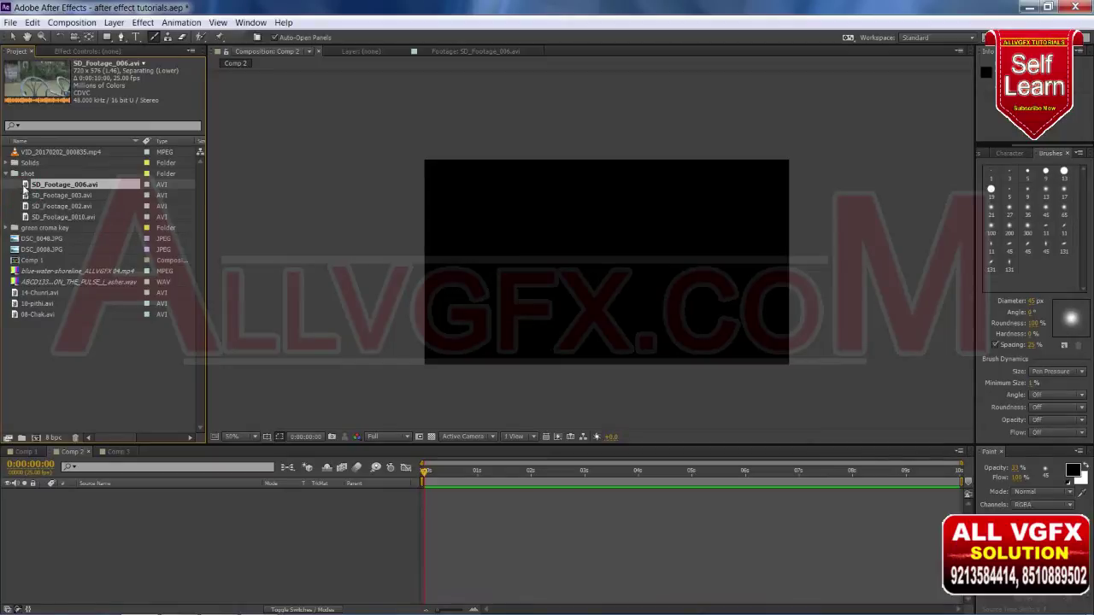
pyautogui.click(30, 199)
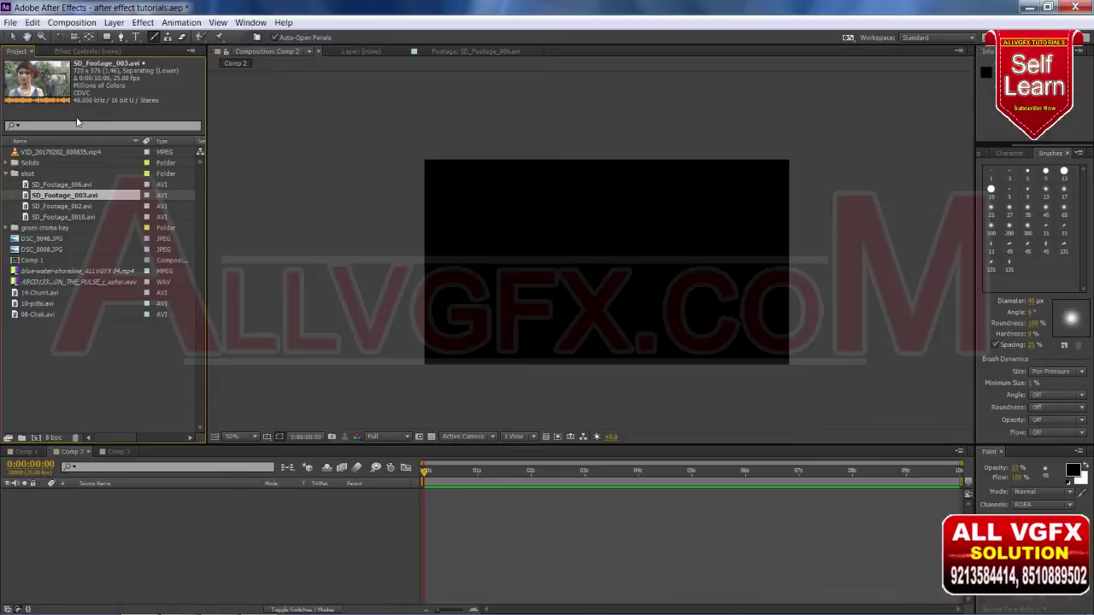
pyautogui.click(76, 120)
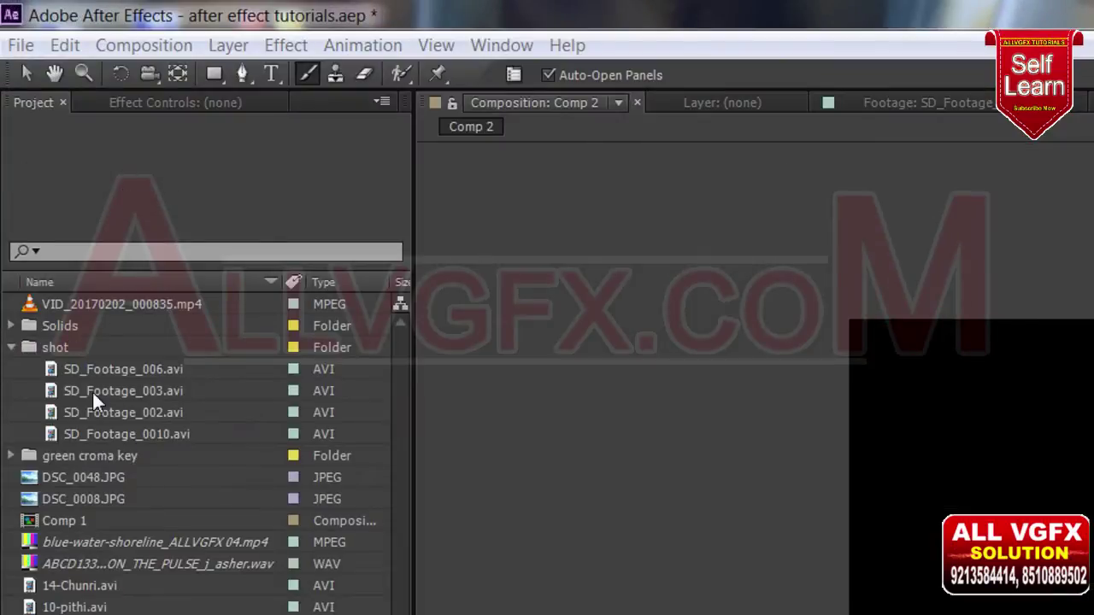
pyautogui.click(93, 390)
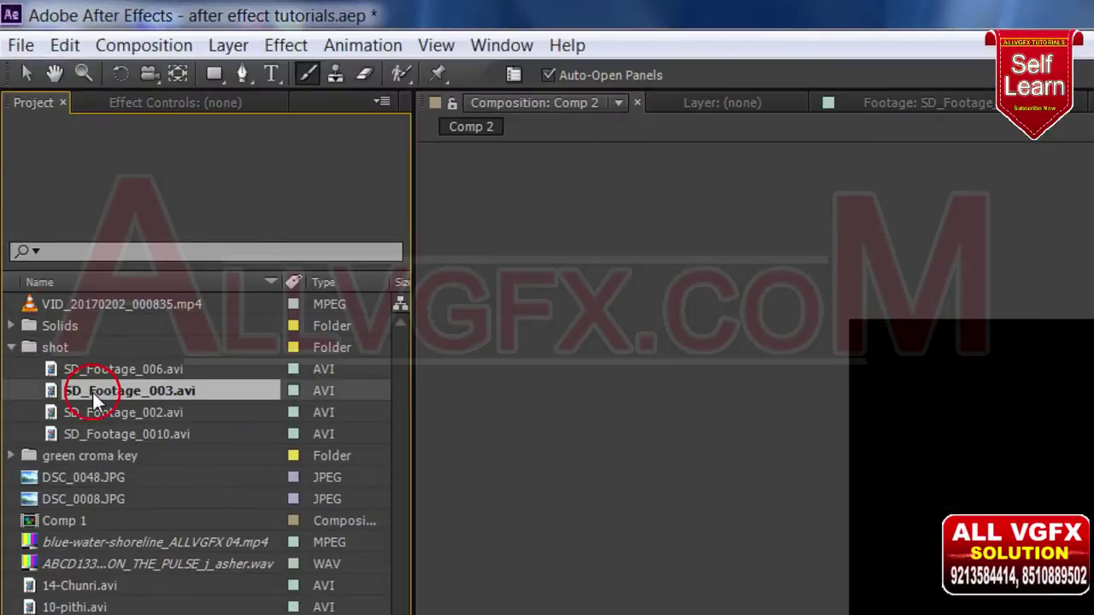
pyautogui.click(61, 200)
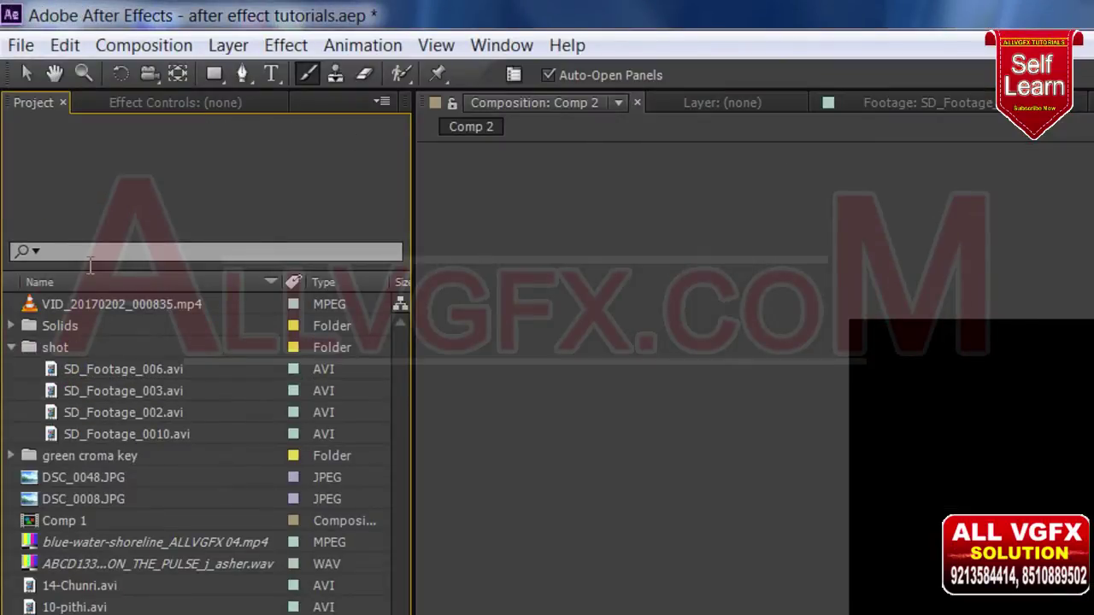
pyautogui.click(101, 392)
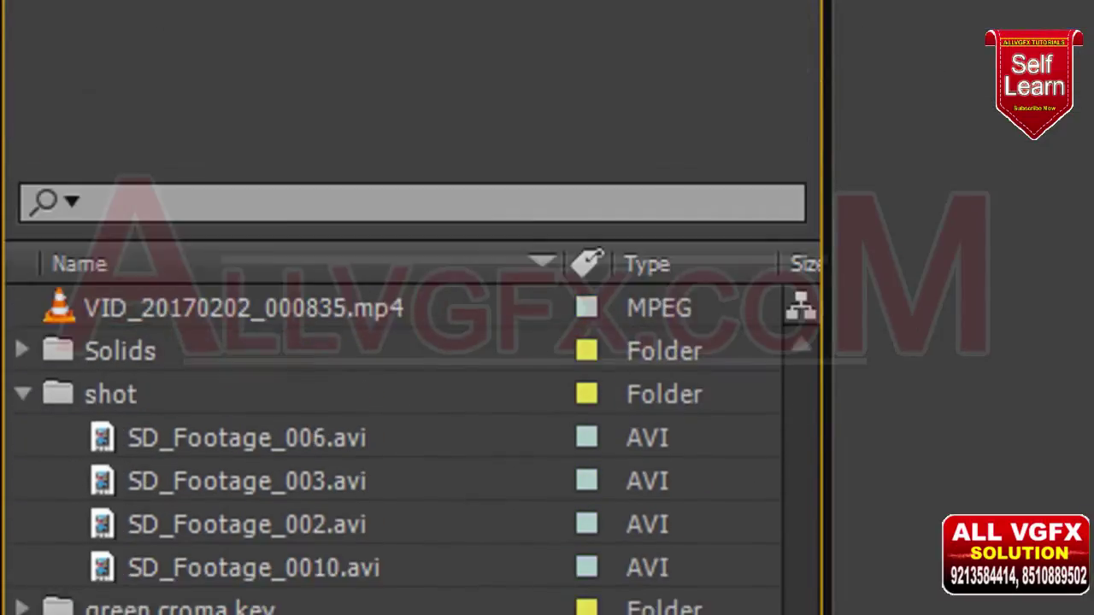
pyautogui.click(76, 170)
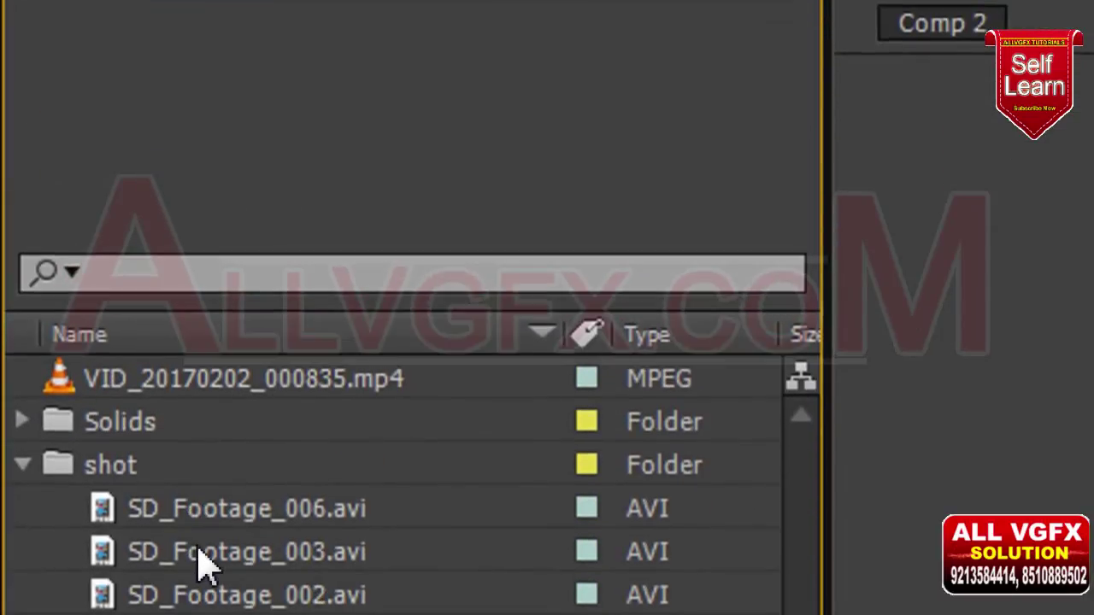
pyautogui.click(202, 558)
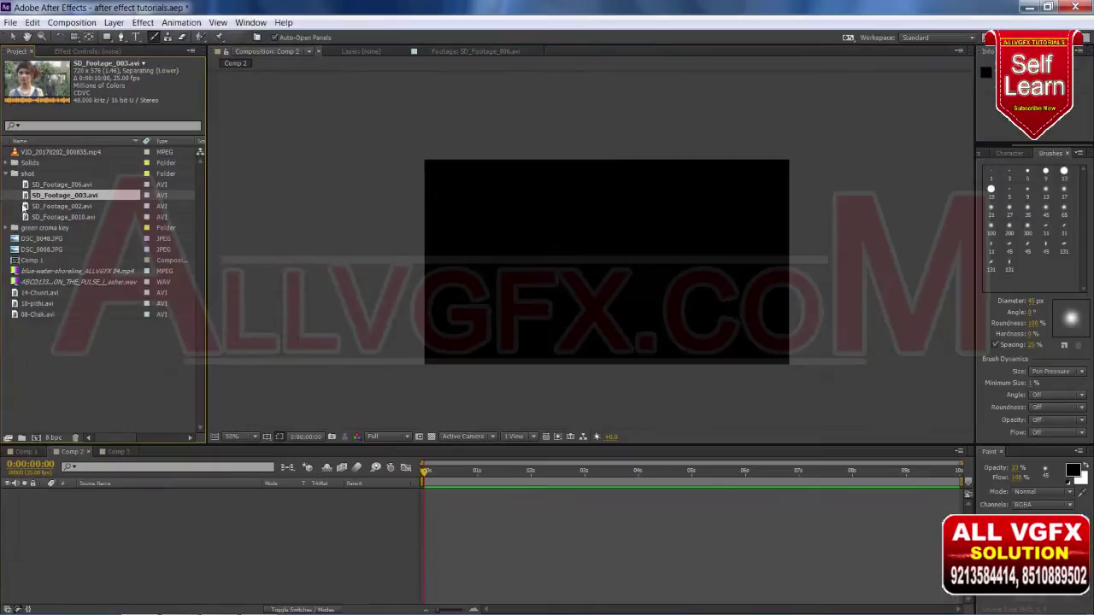
# Step: Open SD_Footage_003.avi in the Footage panel at 100% magnification
pyautogui.doubleClick(28, 198)
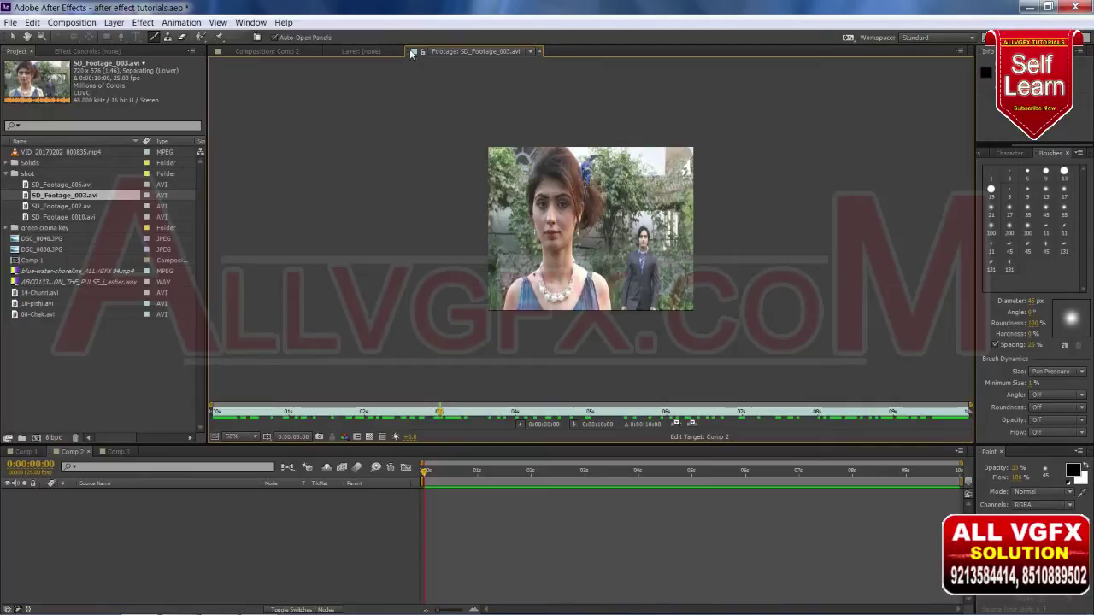
pyautogui.press('h')
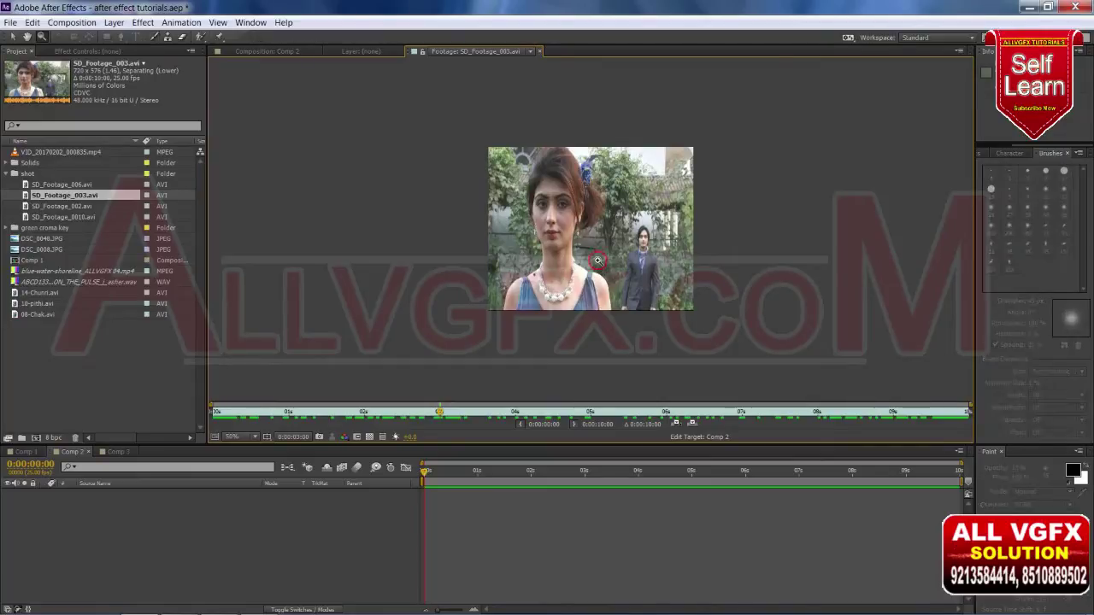
pyautogui.scroll(2, 595, 263)
pyautogui.moveTo(580, 282); pyautogui.dragTo(580, 314)
pyautogui.press('z')
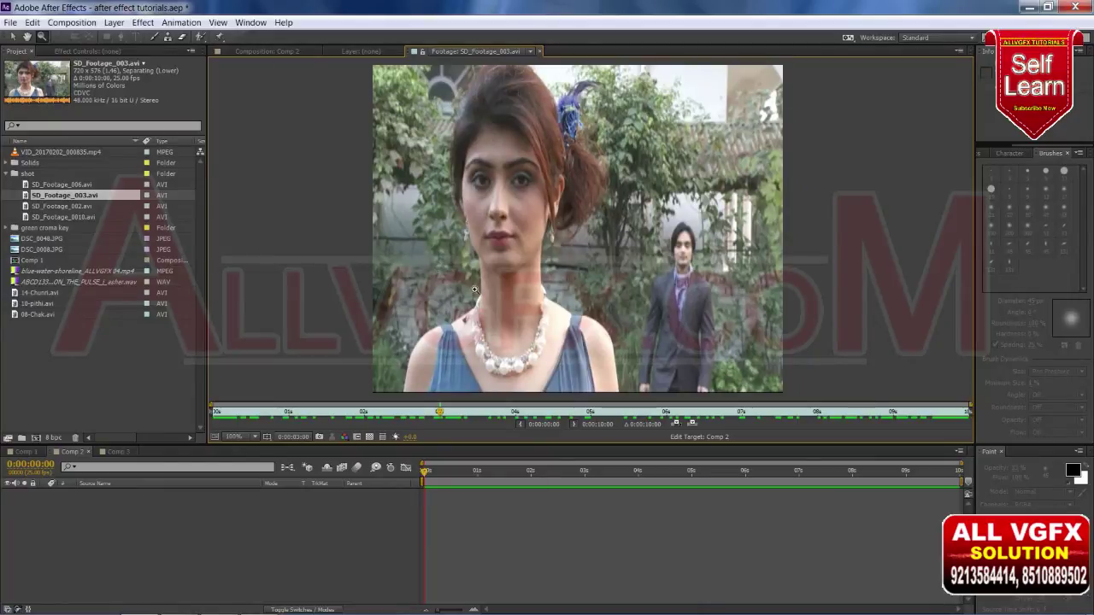
# Step: Set the clip's In point at 0:00:00:01
pyautogui.click(232, 414)
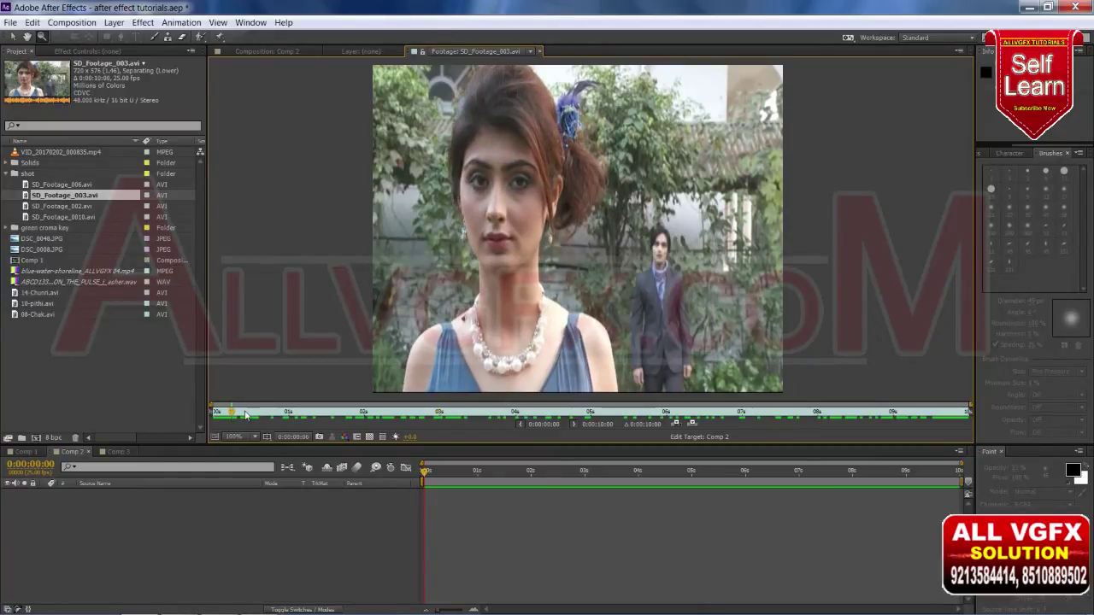
pyautogui.moveTo(229, 416); pyautogui.dragTo(239, 416)
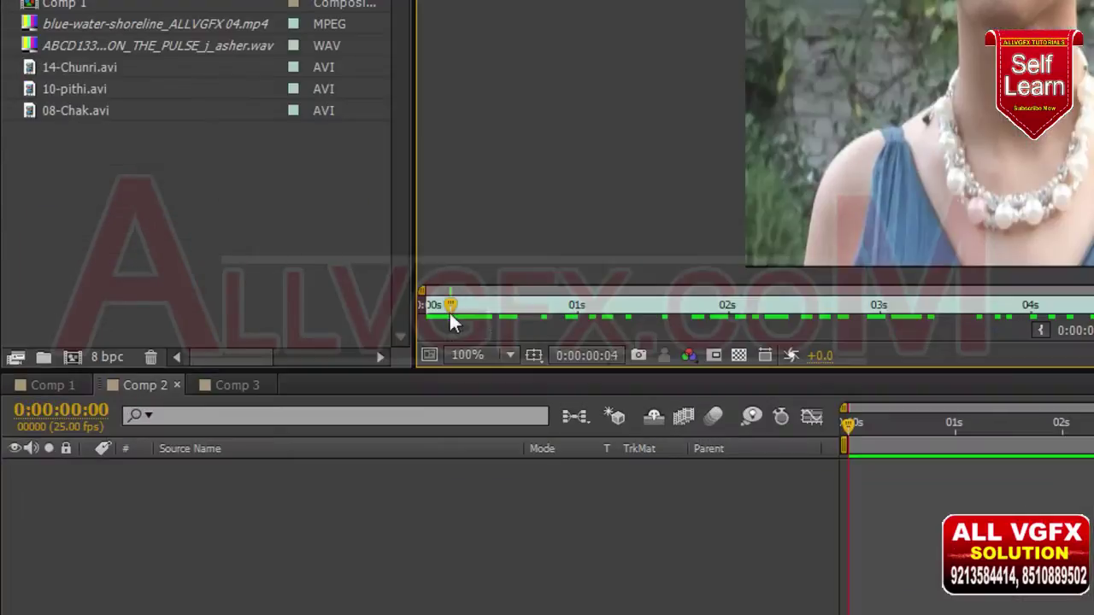
pyautogui.moveTo(239, 416); pyautogui.dragTo(262, 418)
pyautogui.moveTo(527, 313)
pyautogui.mouseDown()
pyautogui.moveTo(873, 322)
pyautogui.moveTo(476, 304)
pyautogui.moveTo(870, 312)
pyautogui.mouseUp()
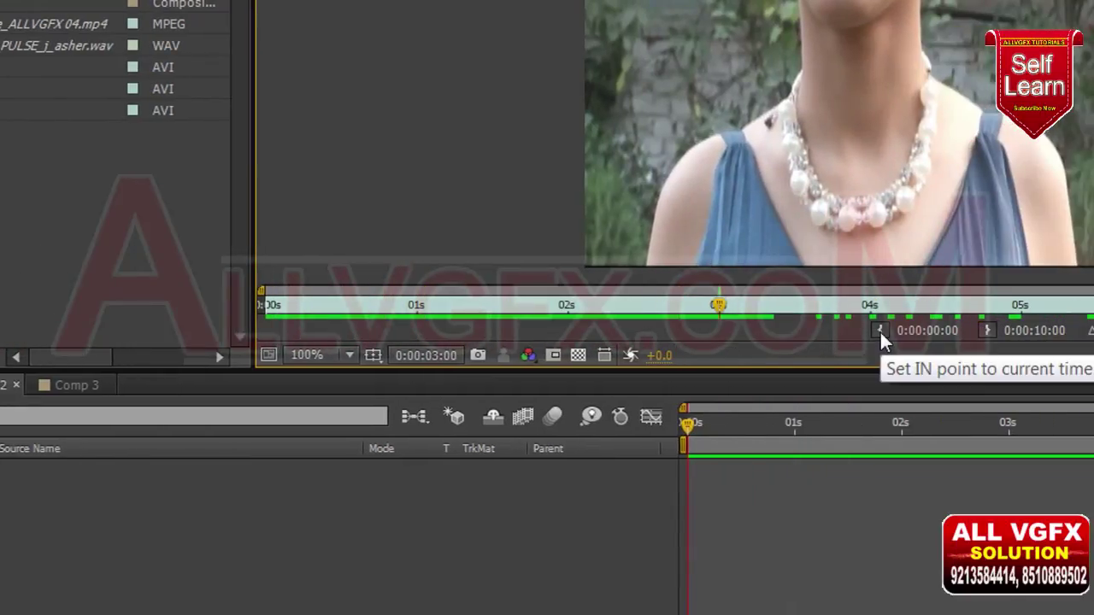
pyautogui.moveTo(716, 305); pyautogui.dragTo(275, 303)
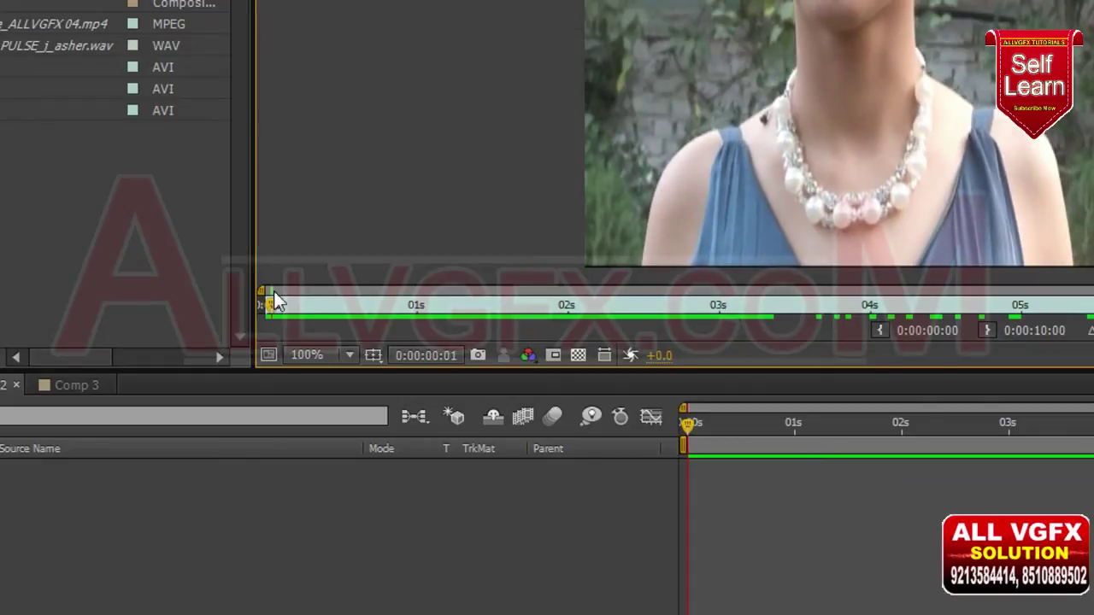
pyautogui.click(879, 328)
# Step: Set the Out point at 0:00:03:00 and scrub through the trimmed range
pyautogui.moveTo(279, 305); pyautogui.dragTo(720, 315)
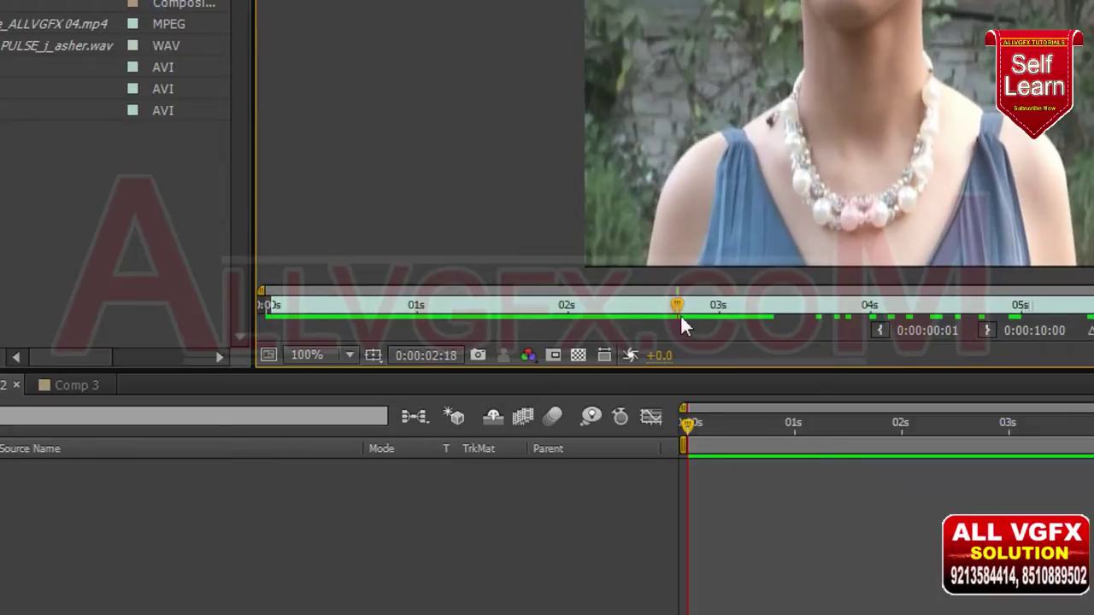
pyautogui.moveTo(719, 315); pyautogui.dragTo(719, 315)
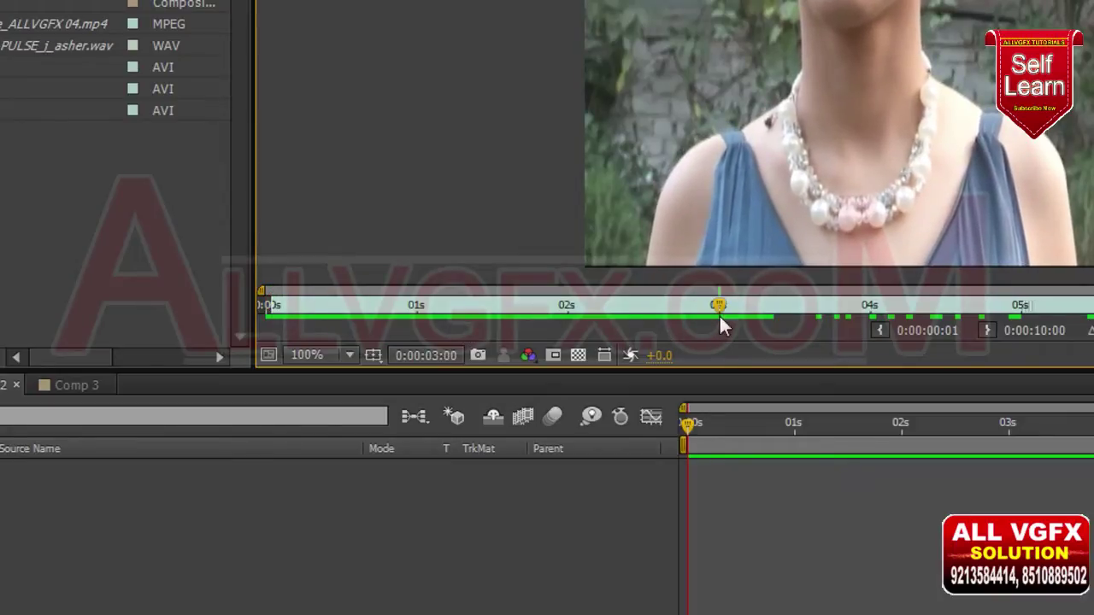
pyautogui.click(984, 330)
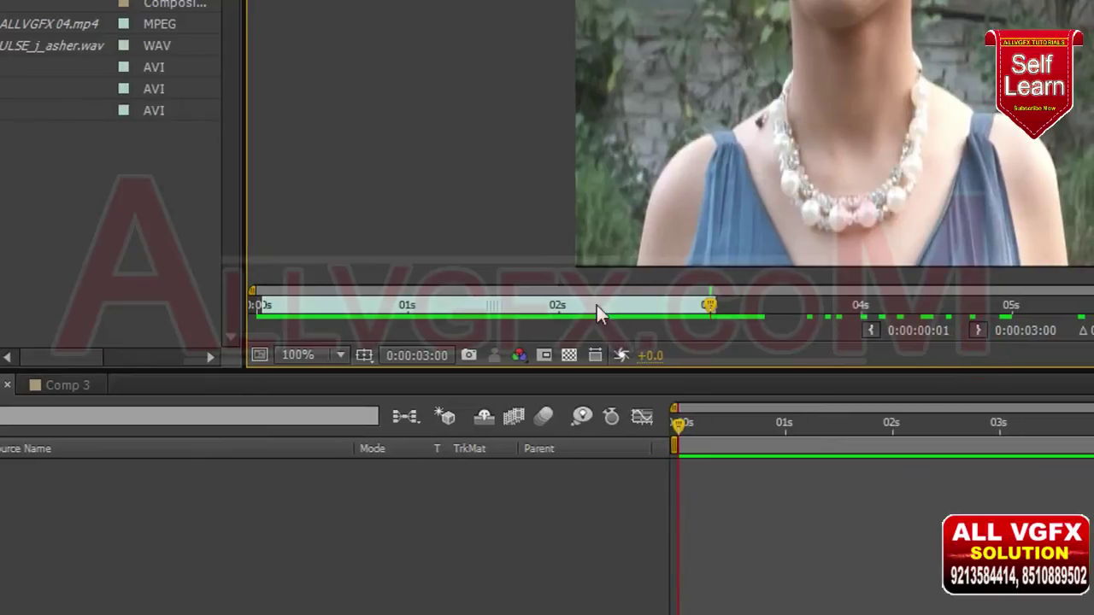
pyautogui.moveTo(694, 311)
pyautogui.mouseDown()
pyautogui.moveTo(288, 308)
pyautogui.moveTo(552, 312)
pyautogui.mouseUp()
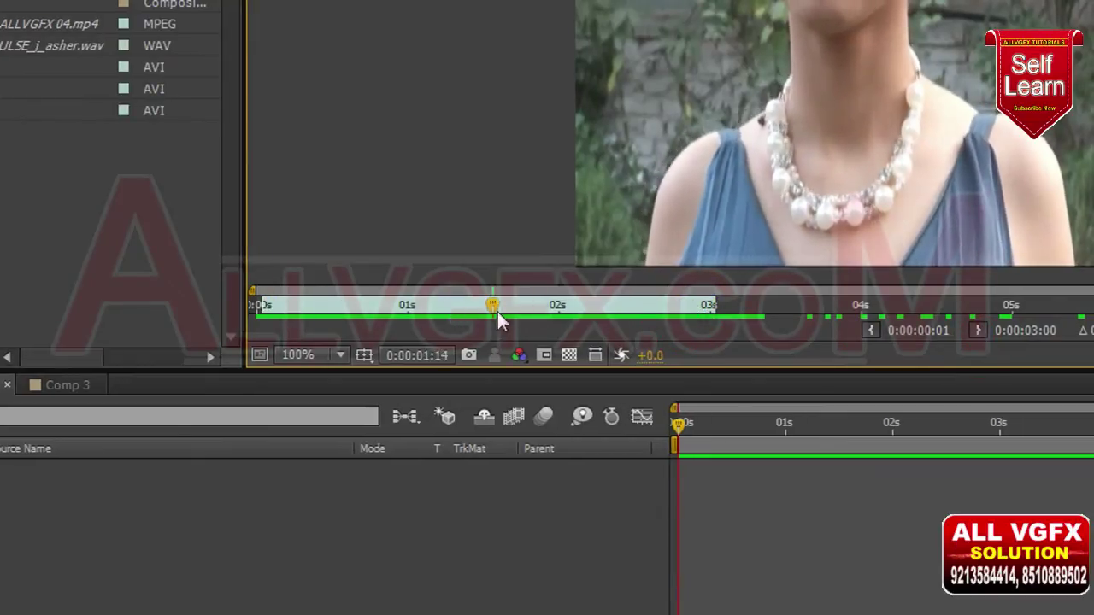
pyautogui.moveTo(552, 312)
pyautogui.mouseDown()
pyautogui.moveTo(698, 315)
pyautogui.moveTo(639, 326)
pyautogui.mouseUp()
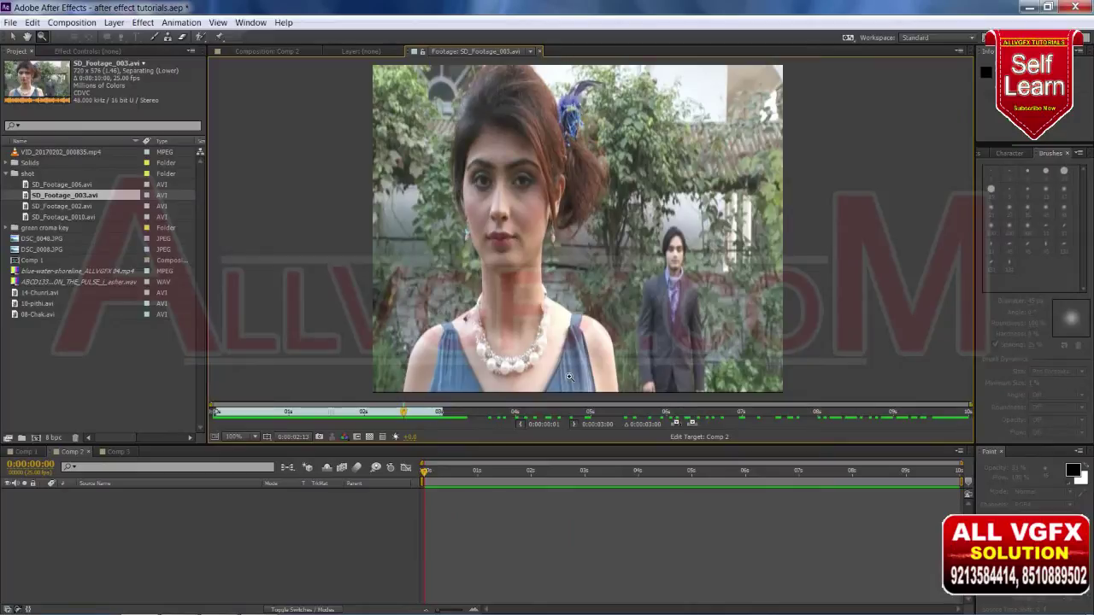
pyautogui.moveTo(395, 419)
pyautogui.mouseDown()
pyautogui.moveTo(370, 419)
pyautogui.moveTo(398, 418)
pyautogui.mouseUp()
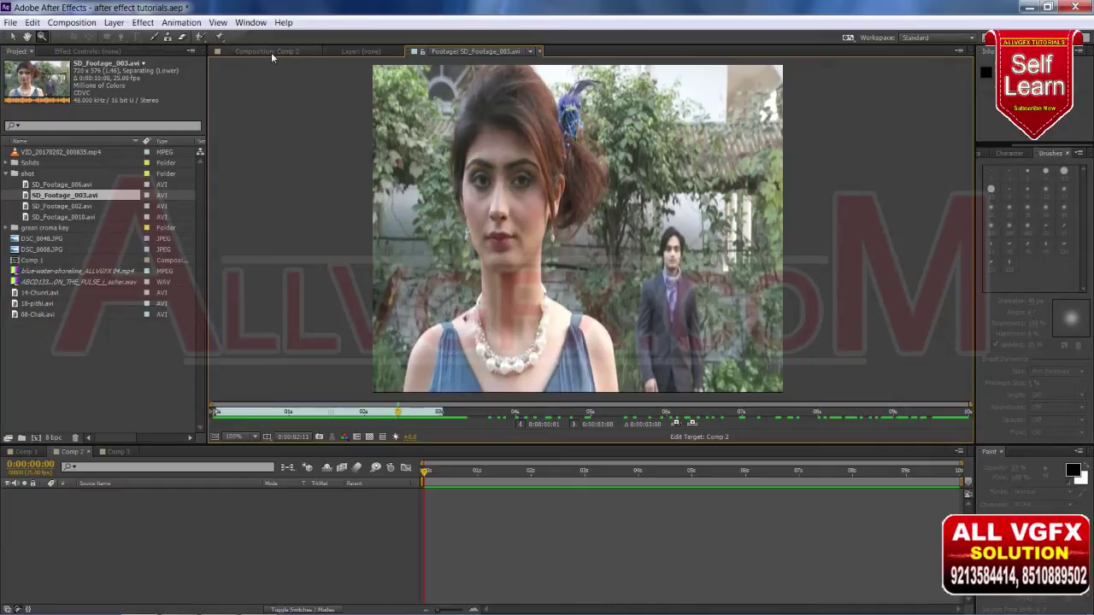
# Step: Overlay the trimmed SD_Footage_003.avi into Comp 2 and preview it, stopping at 0:00:01:10
pyautogui.click(12, 38)
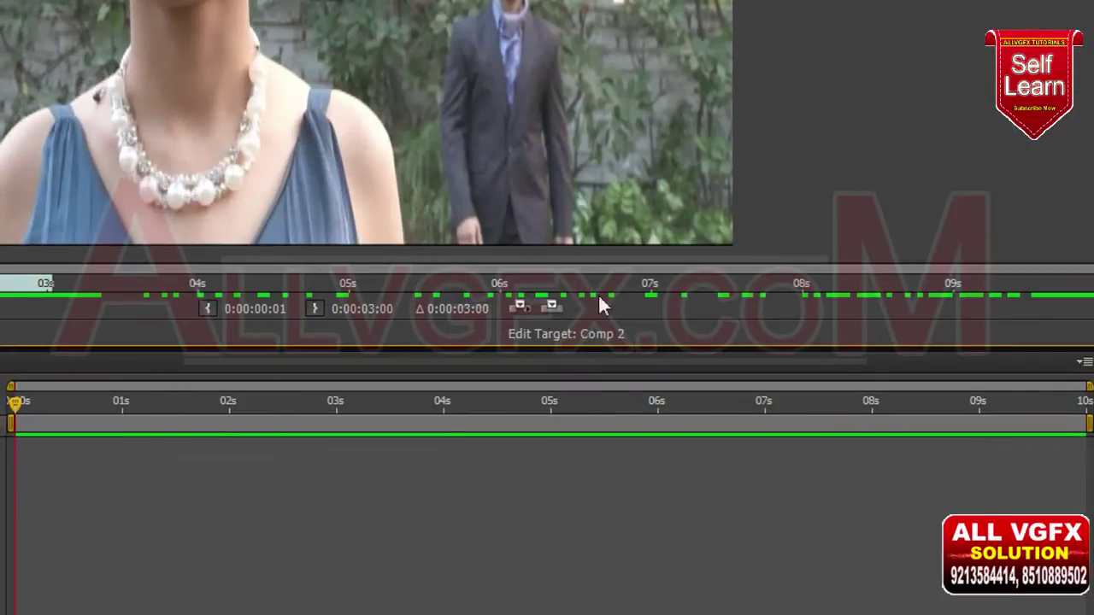
pyautogui.click(548, 309)
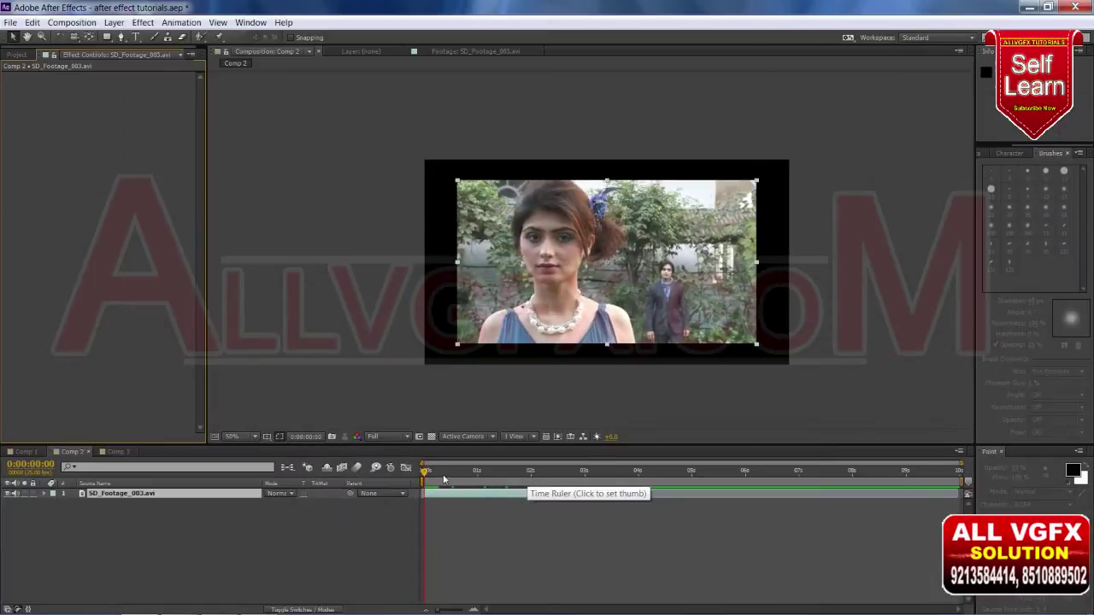
pyautogui.click(480, 478)
pyautogui.press('space')
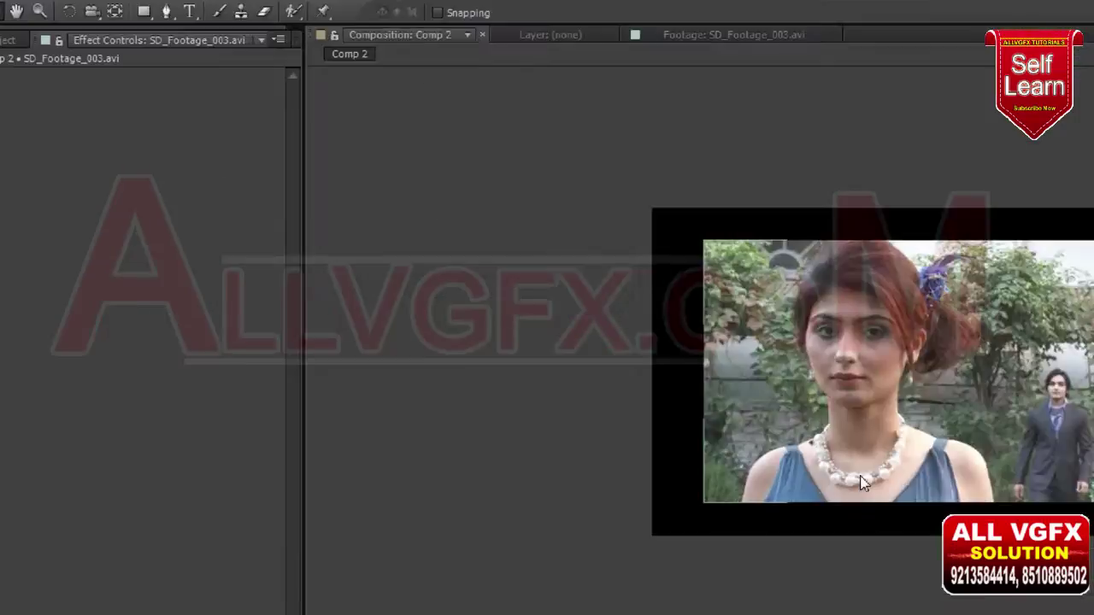
pyautogui.press('space')
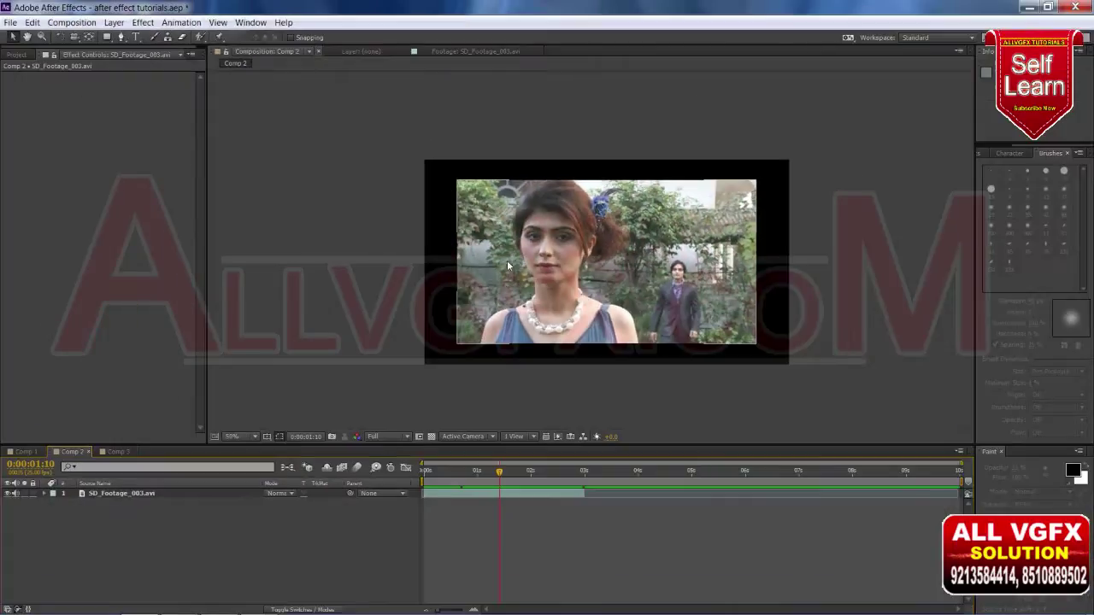
# Step: Drag the SD_Footage_003.avi layer's corner until it fills the Comp 2 frame, then move to 0:00:01:17
pyautogui.click(507, 260)
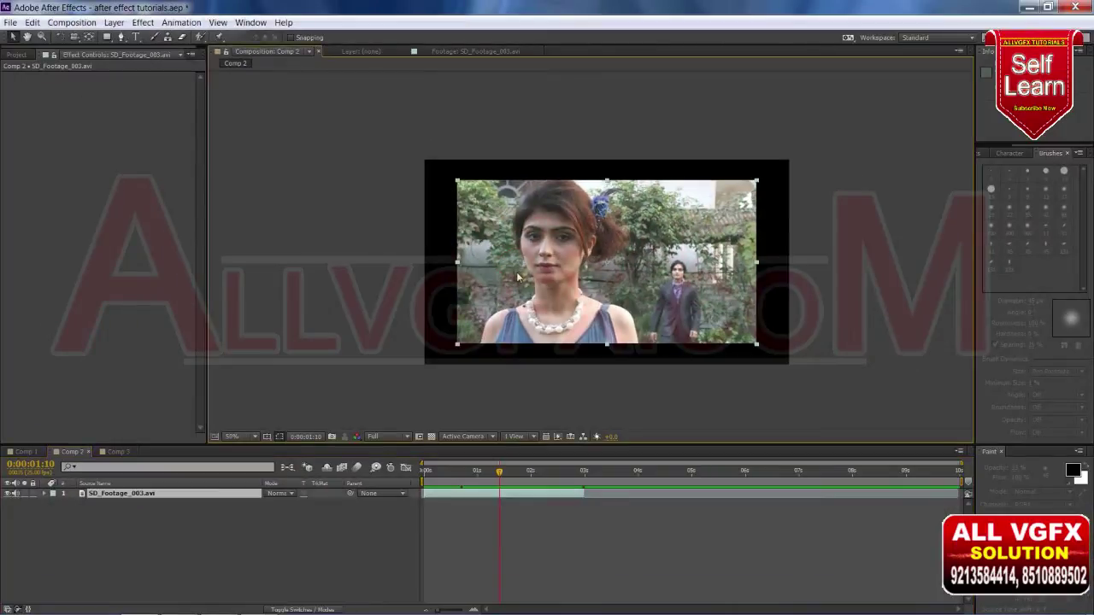
pyautogui.moveTo(458, 348); pyautogui.dragTo(427, 370)
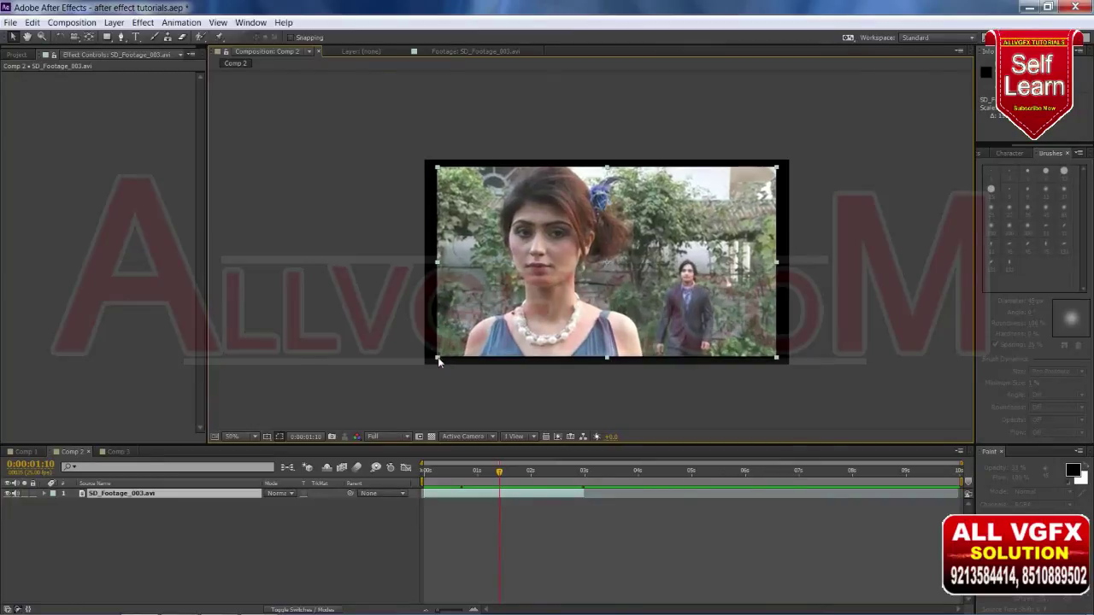
pyautogui.moveTo(426, 369)
pyautogui.mouseDown()
pyautogui.moveTo(440, 361)
pyautogui.moveTo(431, 367)
pyautogui.mouseUp()
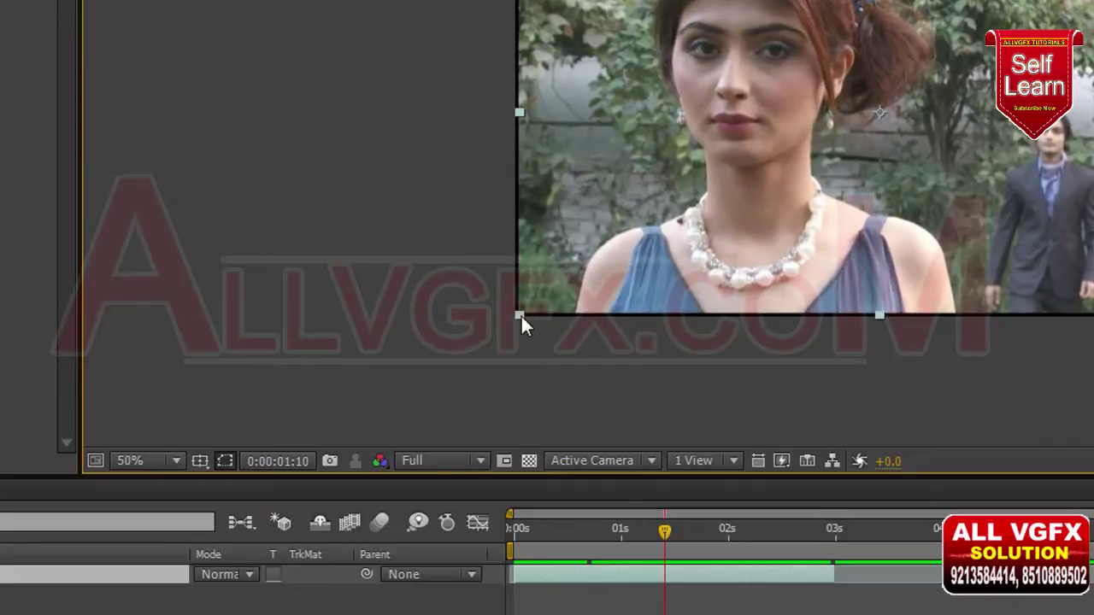
pyautogui.moveTo(521, 316); pyautogui.dragTo(515, 319)
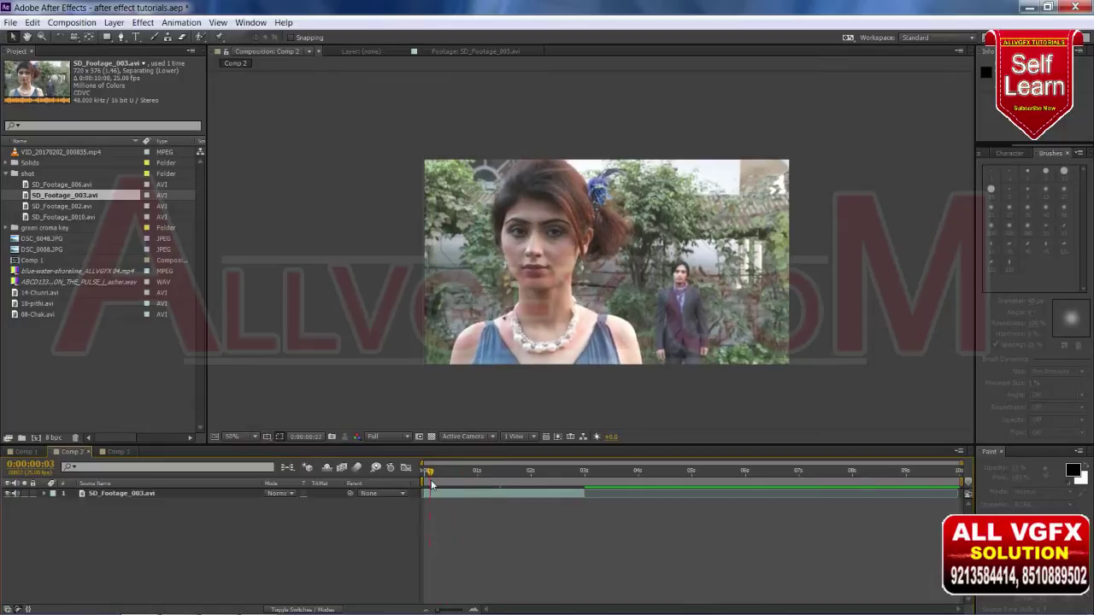
pyautogui.moveTo(494, 474); pyautogui.dragTo(514, 472)
# Step: Zoom the Comp 2 view out to 6.25% and back to 100%, then select SD_Footage_0010.avi
pyautogui.press('z')
pyautogui.click(622, 285)
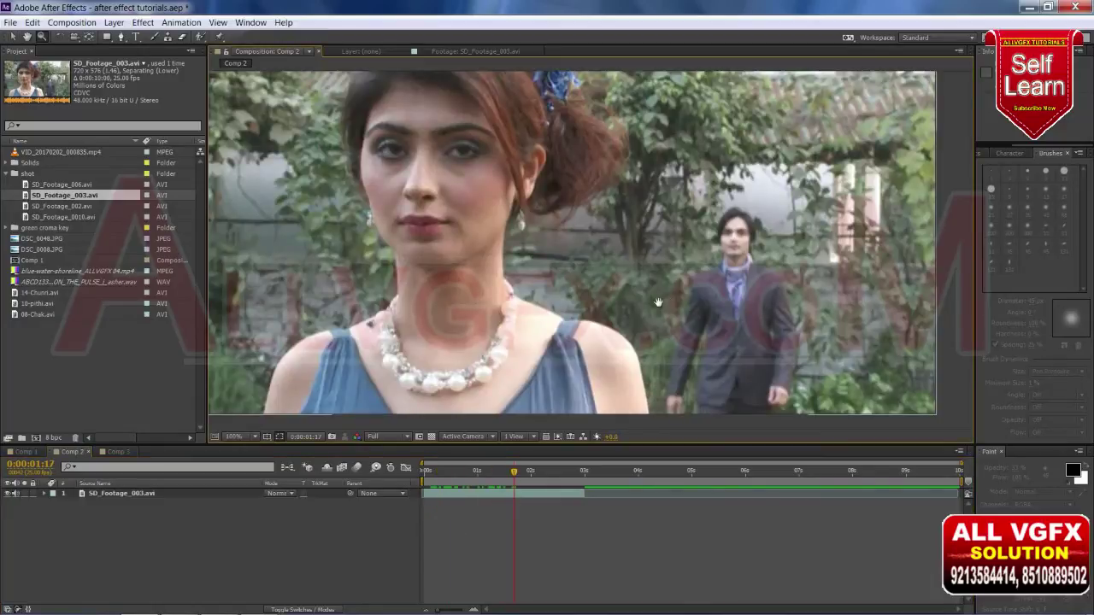
pyautogui.click(239, 439)
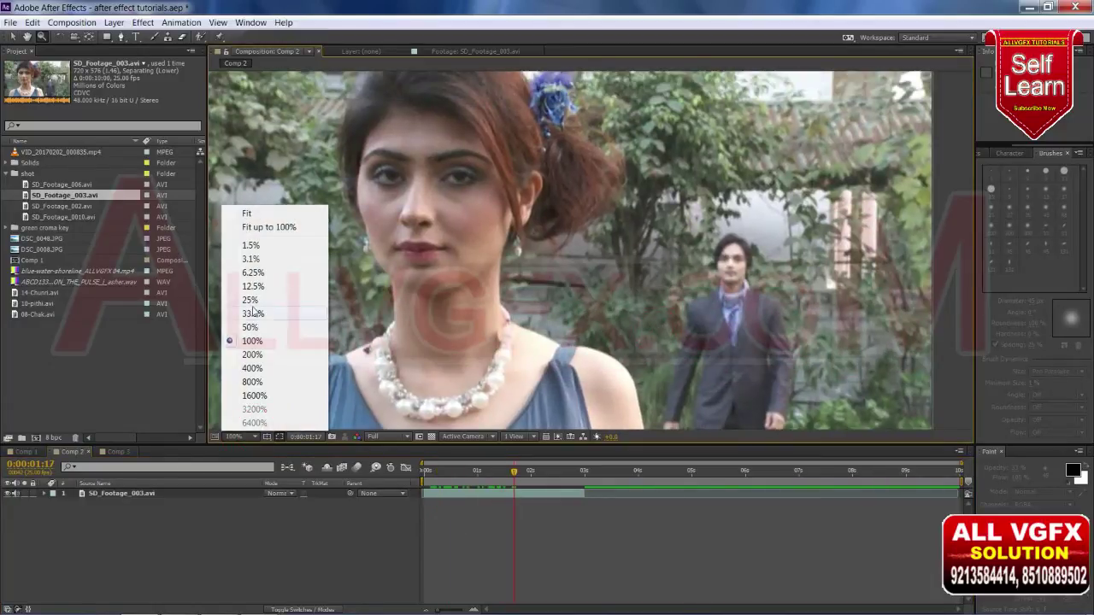
pyautogui.click(252, 272)
pyautogui.click(591, 243)
pyautogui.click(590, 248)
pyautogui.click(589, 252)
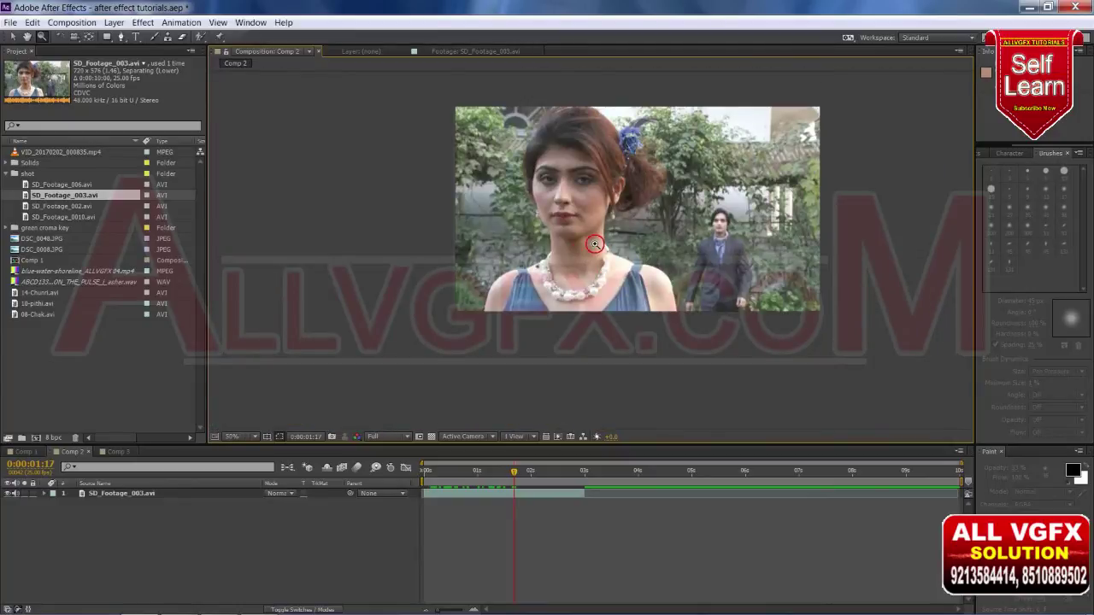
pyautogui.click(594, 244)
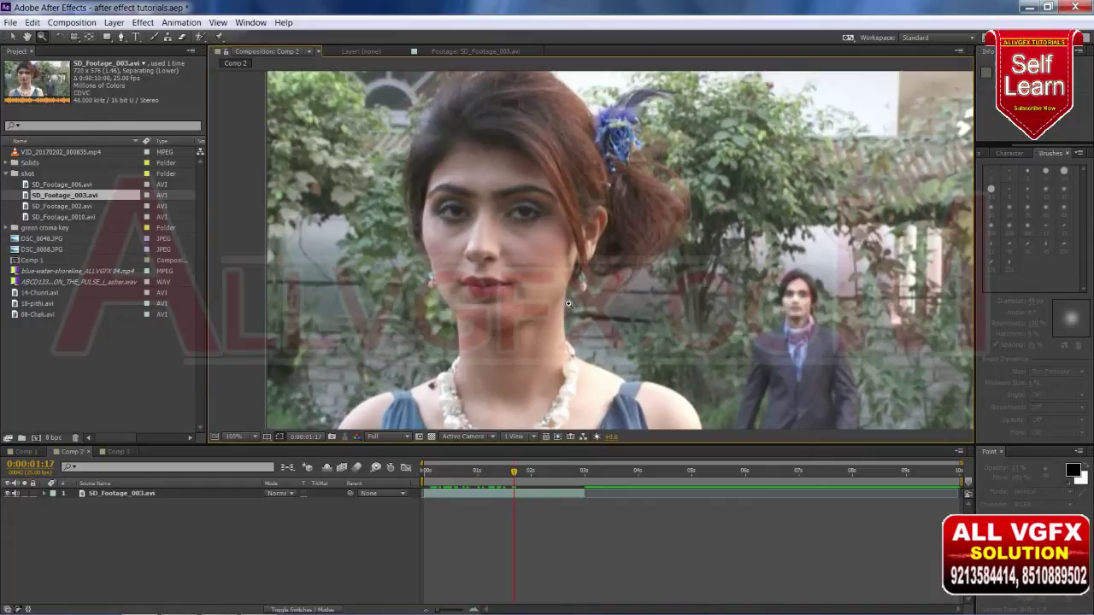
pyautogui.click(26, 184)
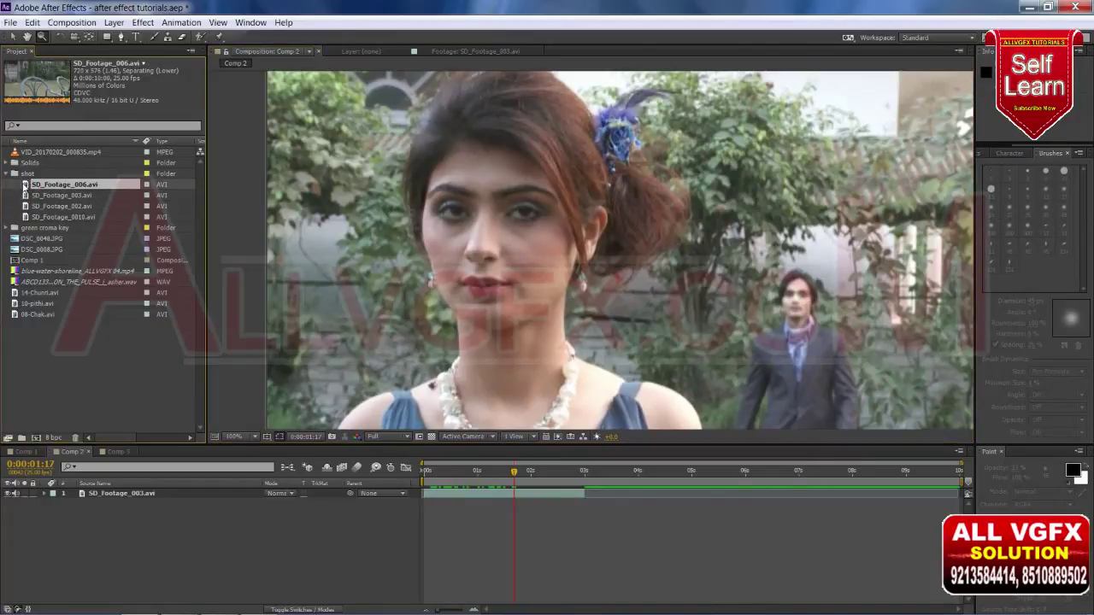
pyautogui.click(26, 217)
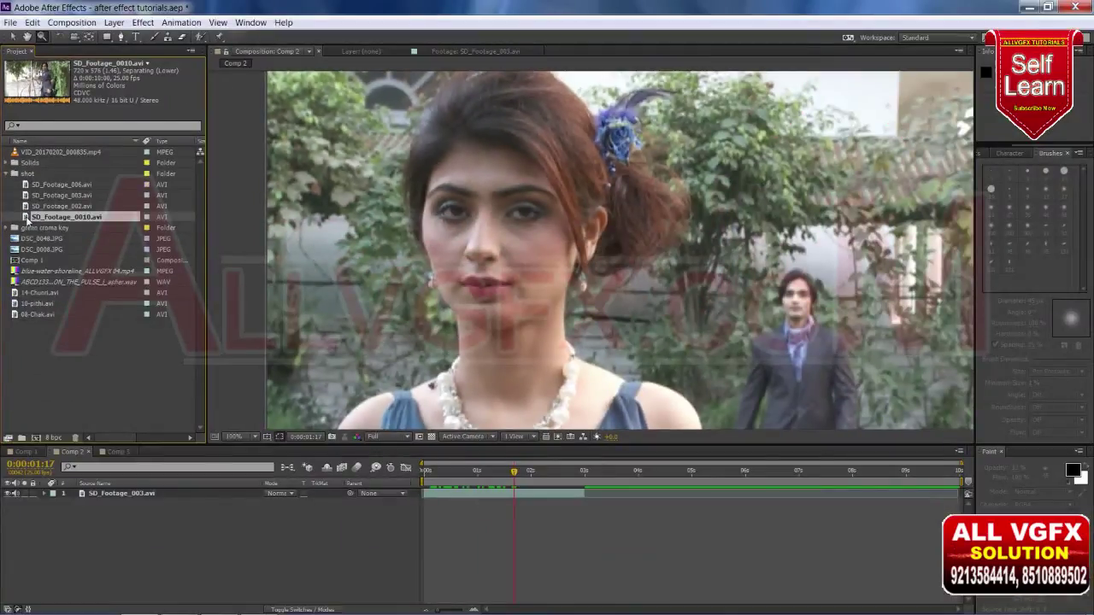
# Step: Trim SD_Footage_0010.avi to run from 0:00:00:00 to 0:00:04:00
pyautogui.doubleClick(27, 219)
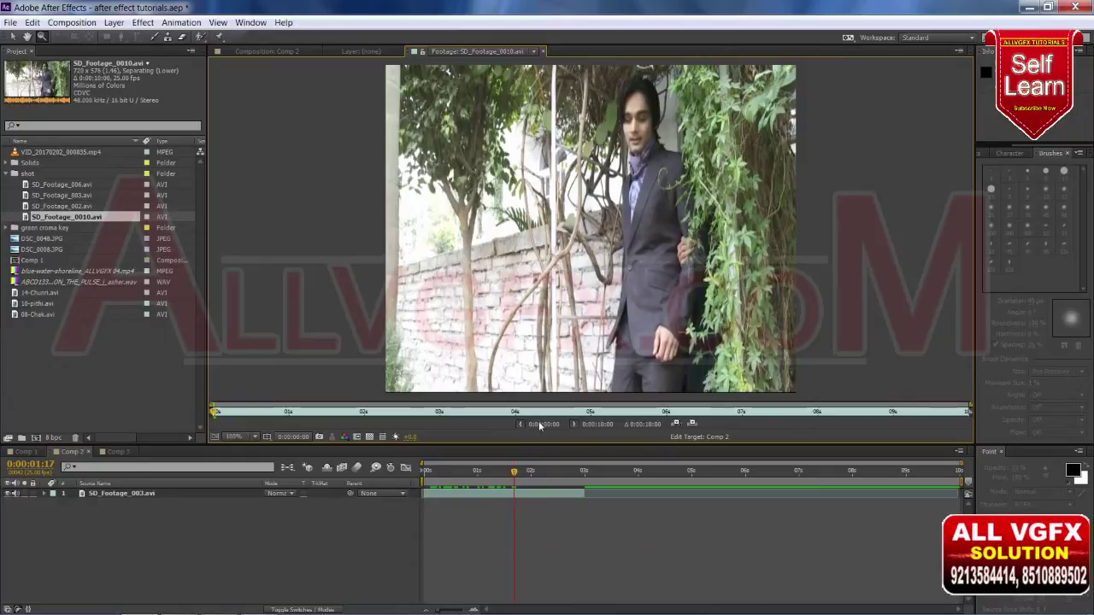
pyautogui.moveTo(500, 418)
pyautogui.mouseDown()
pyautogui.moveTo(528, 416)
pyautogui.moveTo(190, 430)
pyautogui.mouseUp()
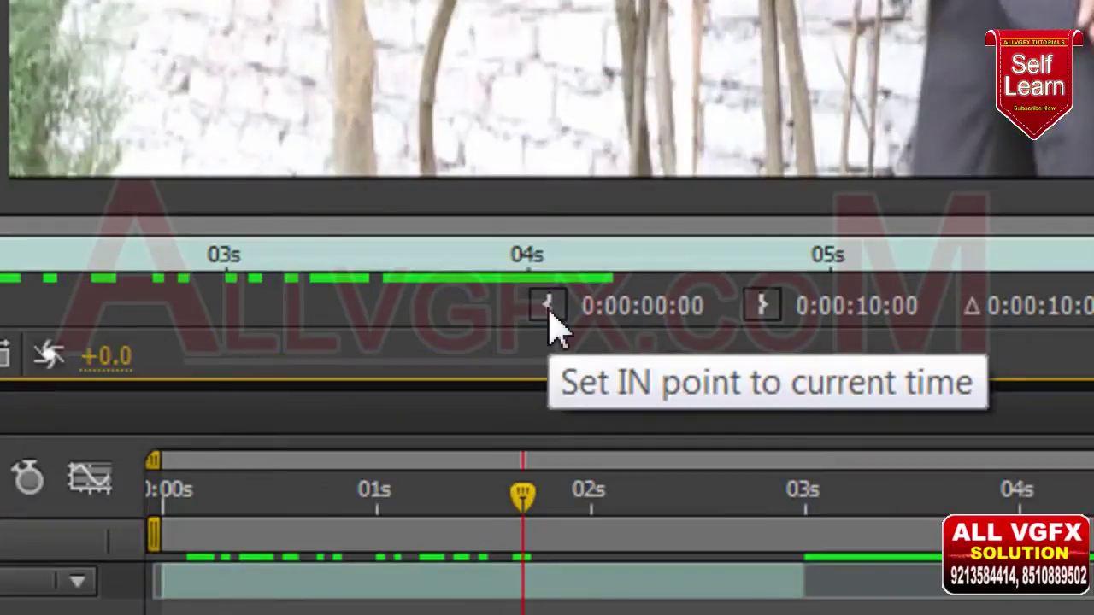
pyautogui.click(550, 309)
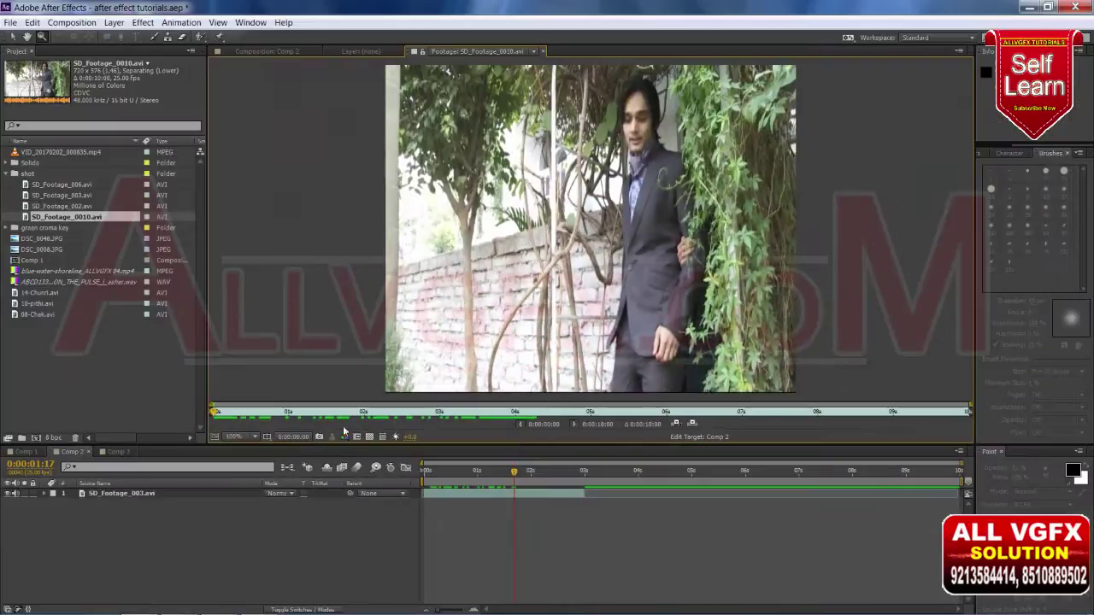
pyautogui.moveTo(229, 417); pyautogui.dragTo(349, 421)
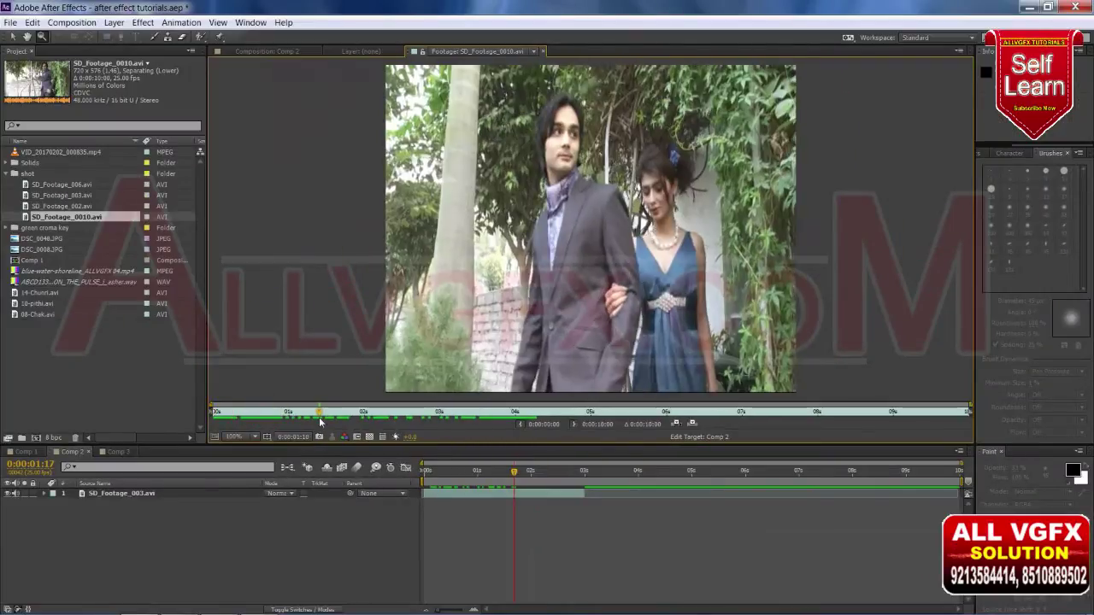
pyautogui.moveTo(350, 421); pyautogui.dragTo(515, 434)
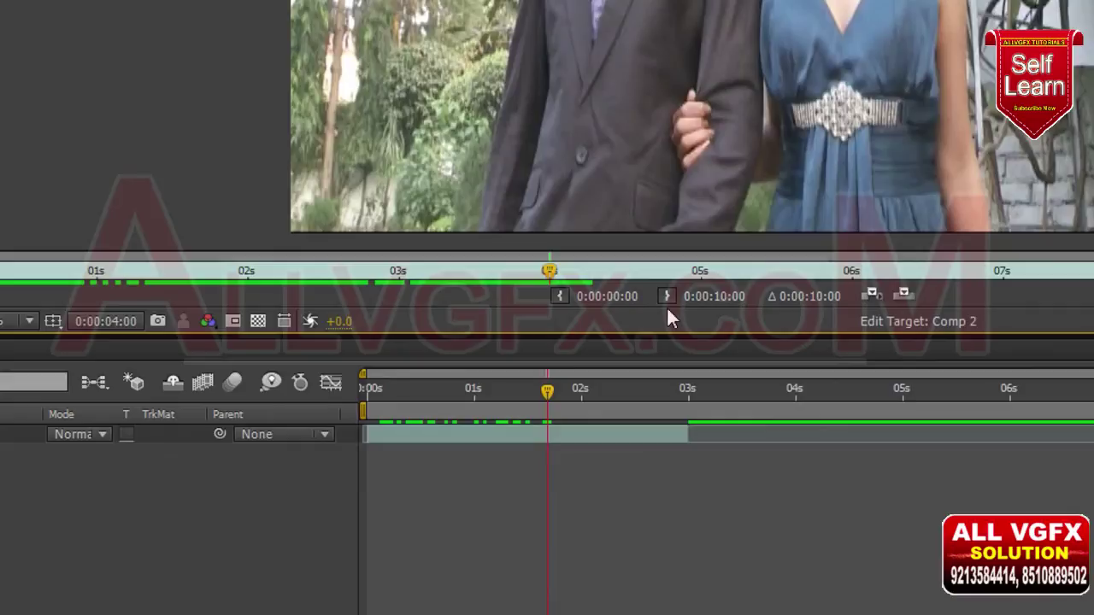
pyautogui.click(665, 297)
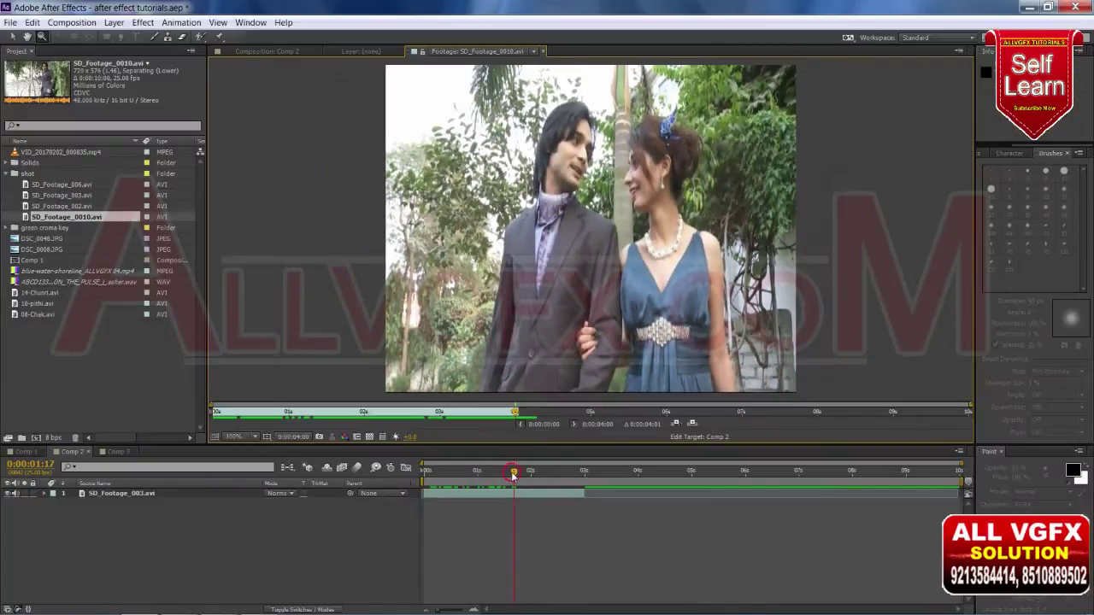
# Step: Overlay the trimmed clip into Comp 2 starting at 0:00:02:15
pyautogui.moveTo(513, 476); pyautogui.dragTo(556, 482)
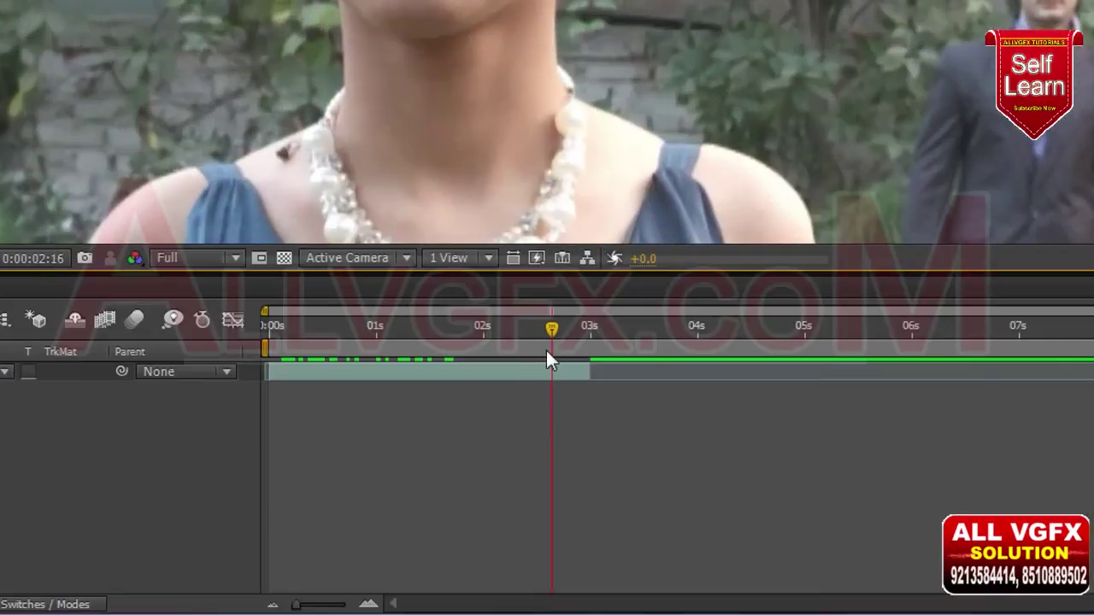
pyautogui.moveTo(554, 464); pyautogui.dragTo(557, 467)
pyautogui.moveTo(539, 357); pyautogui.dragTo(544, 366)
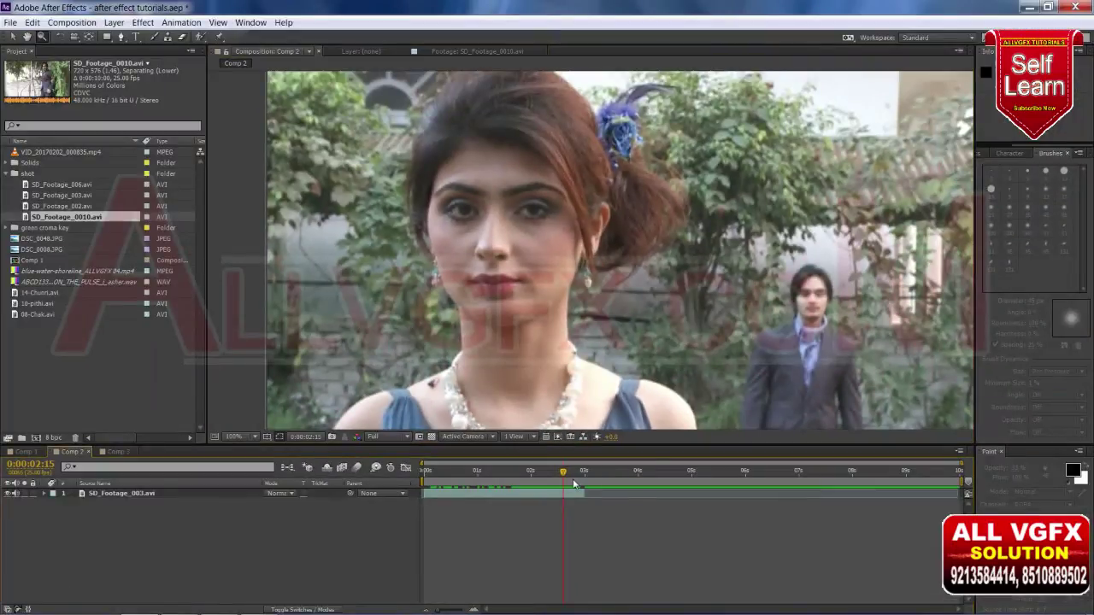
pyautogui.click(459, 48)
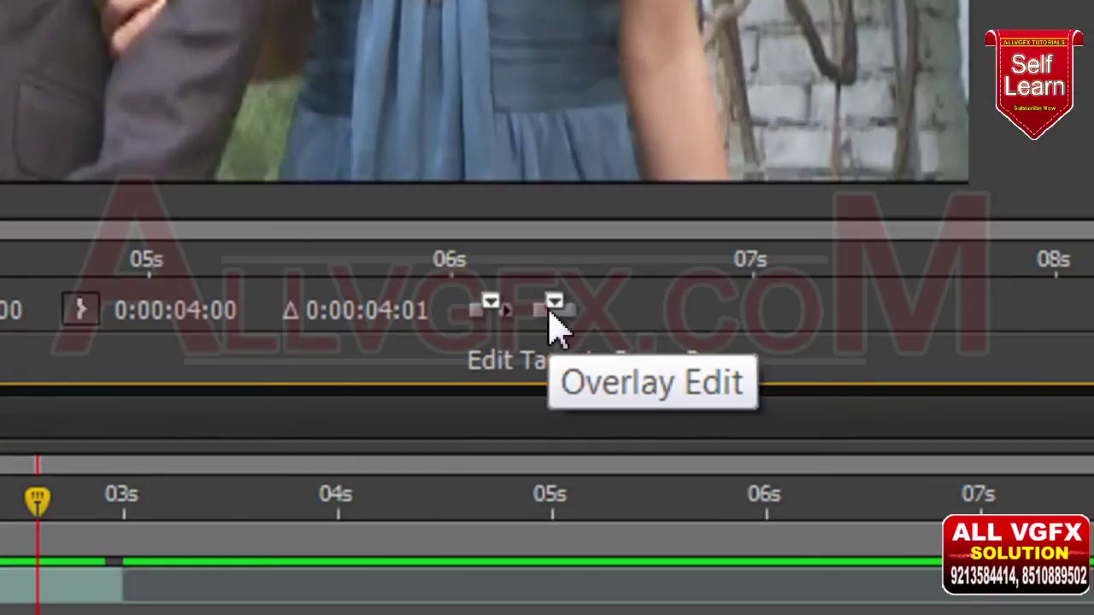
pyautogui.click(552, 308)
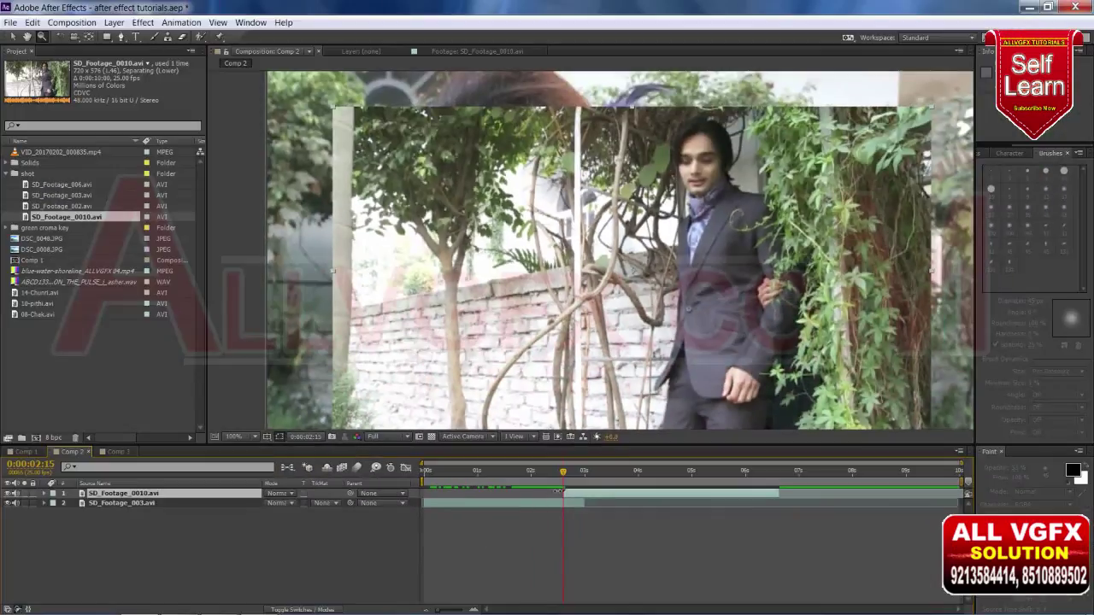
# Step: Scale the SD_Footage_0010.avi layer up to fill the Comp 2 frame, previewing around the cut
pyautogui.moveTo(561, 484)
pyautogui.mouseDown()
pyautogui.moveTo(395, 485)
pyautogui.moveTo(564, 487)
pyautogui.moveTo(535, 483)
pyautogui.mouseUp()
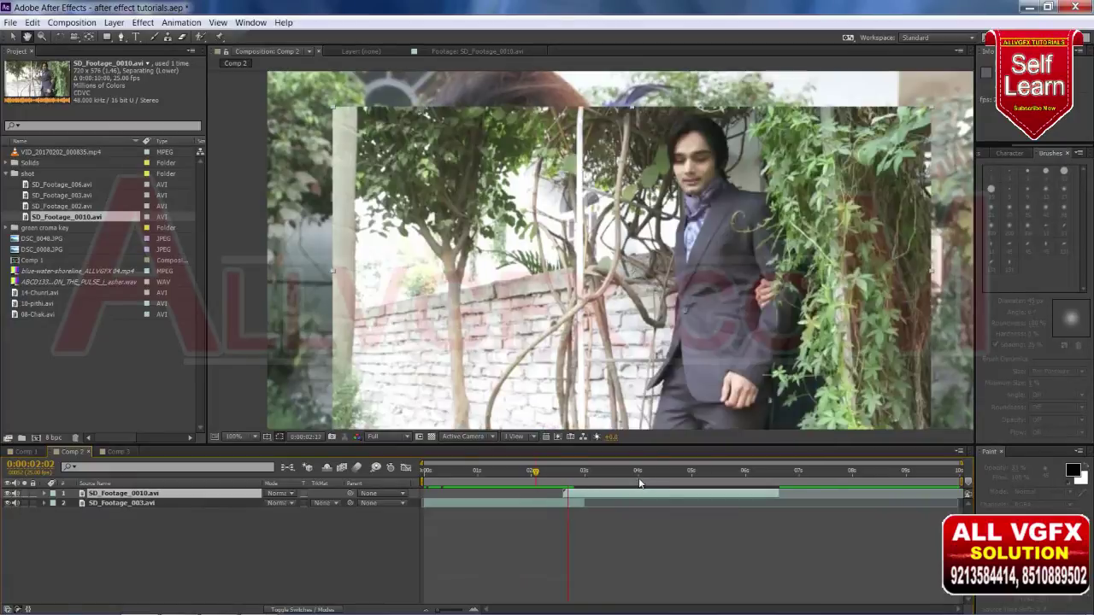
pyautogui.press('space')
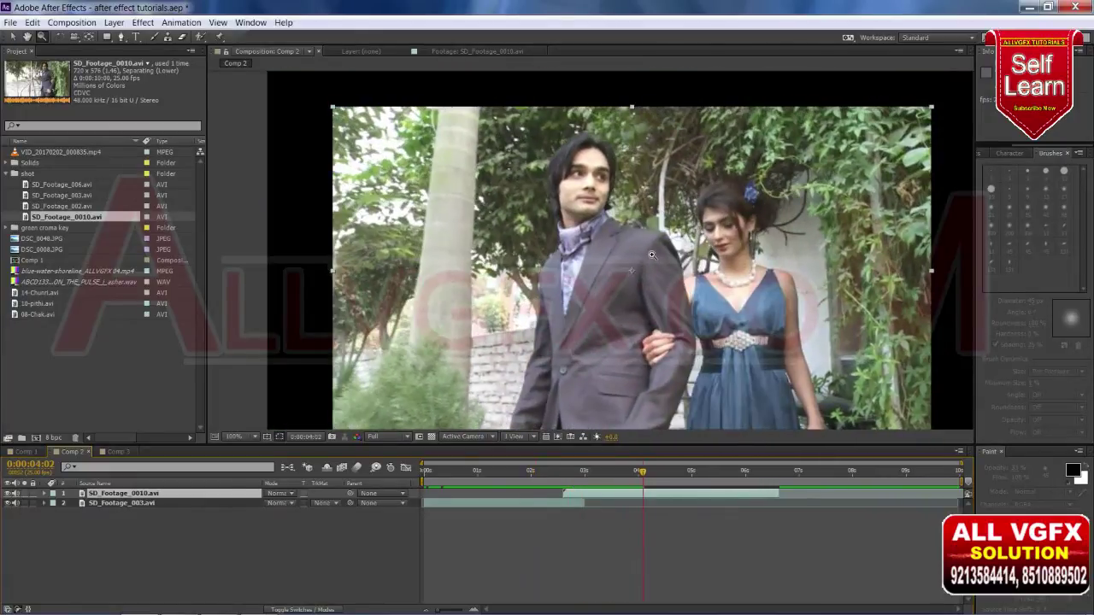
pyautogui.keyDown('alt'); pyautogui.click(646, 248); pyautogui.keyUp('alt')
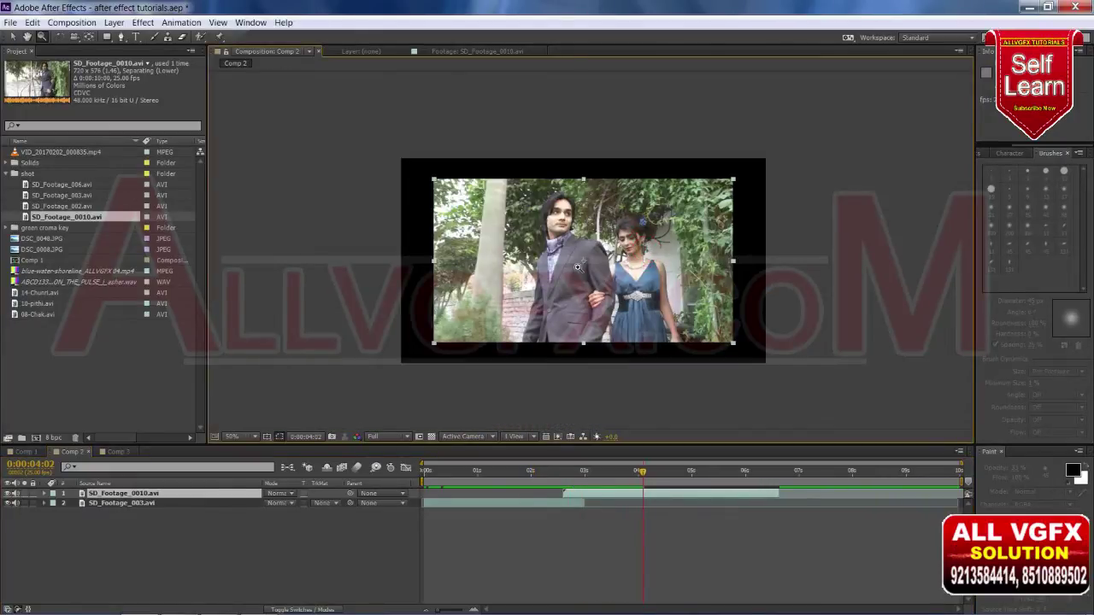
pyautogui.press('v')
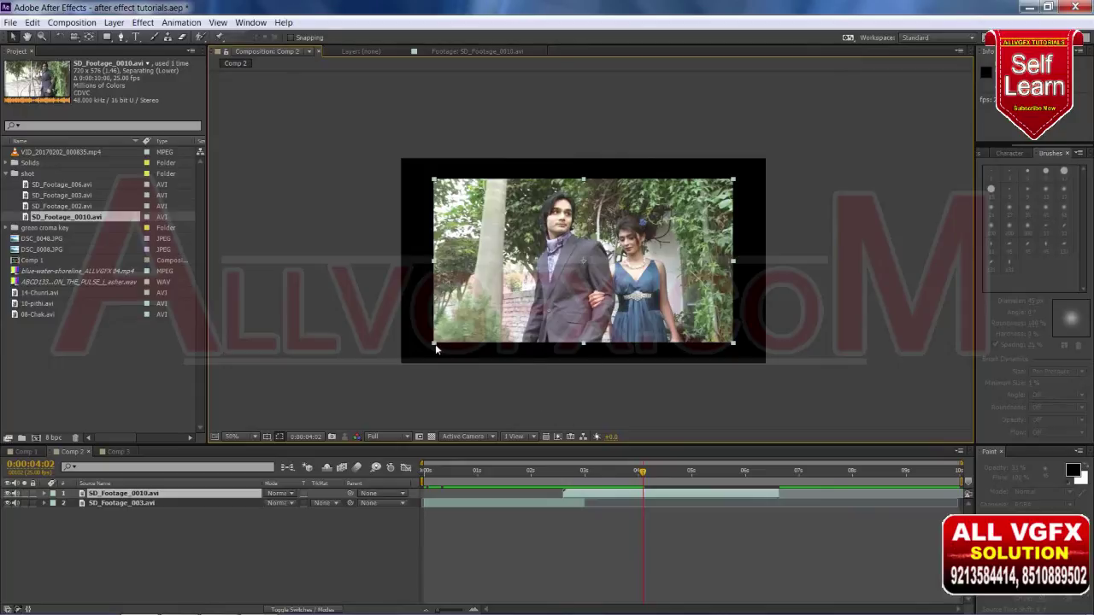
pyautogui.moveTo(433, 350); pyautogui.dragTo(402, 368)
pyautogui.press('Return')
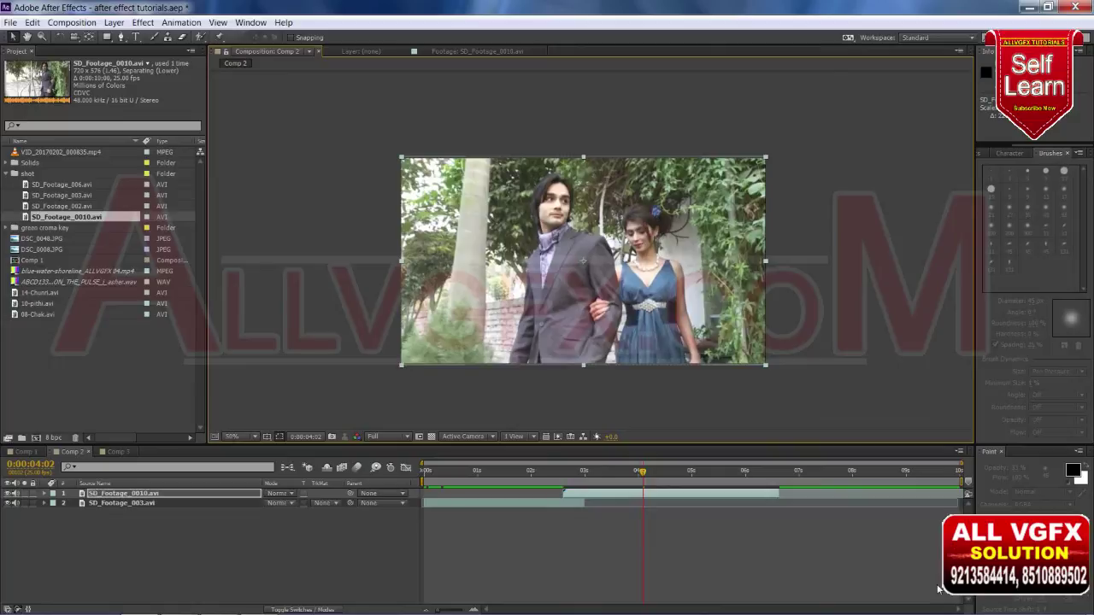
pyautogui.moveTo(566, 471); pyautogui.dragTo(523, 470)
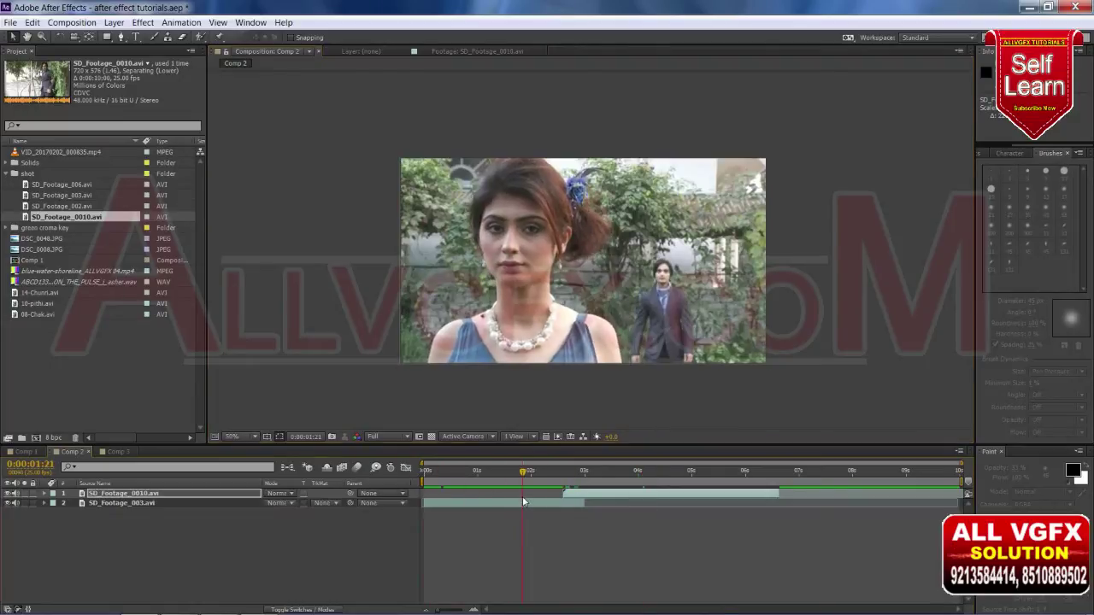
pyautogui.press('space')
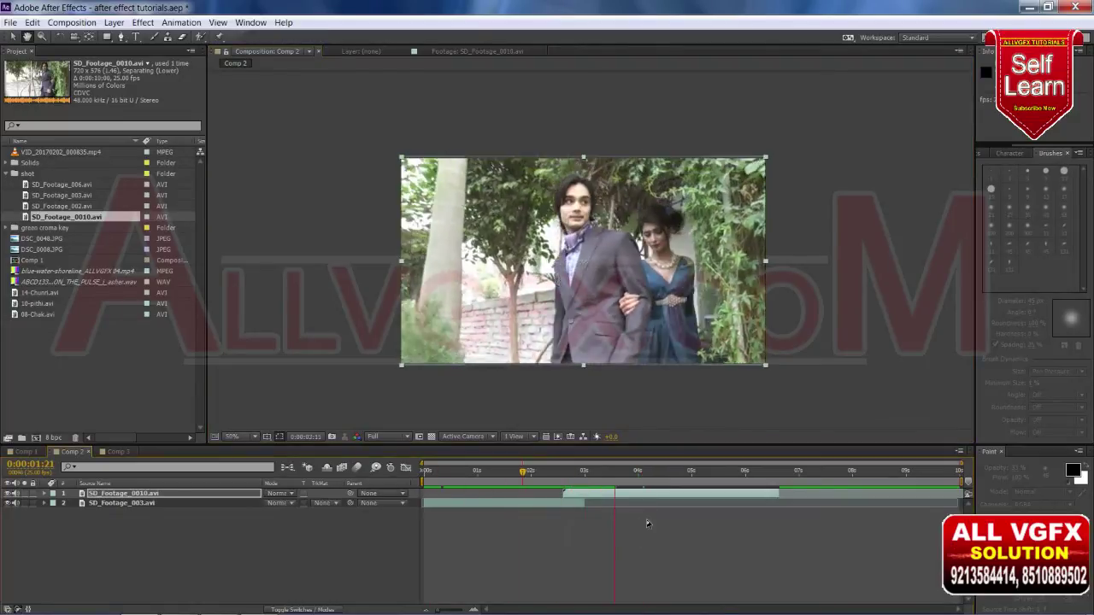
pyautogui.moveTo(641, 486)
pyautogui.mouseDown()
pyautogui.moveTo(564, 495)
pyautogui.moveTo(747, 512)
pyautogui.mouseUp()
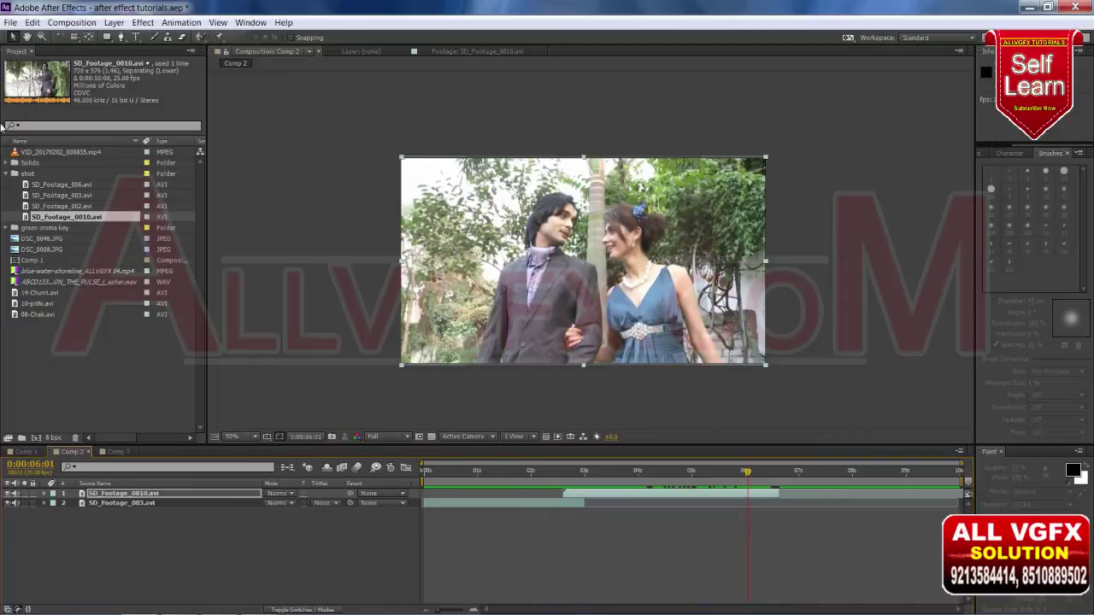
# Step: Open SD_Footage_006.avi in the Footage panel, with Comp 2's time at 0:00:06:01
pyautogui.click(60, 207)
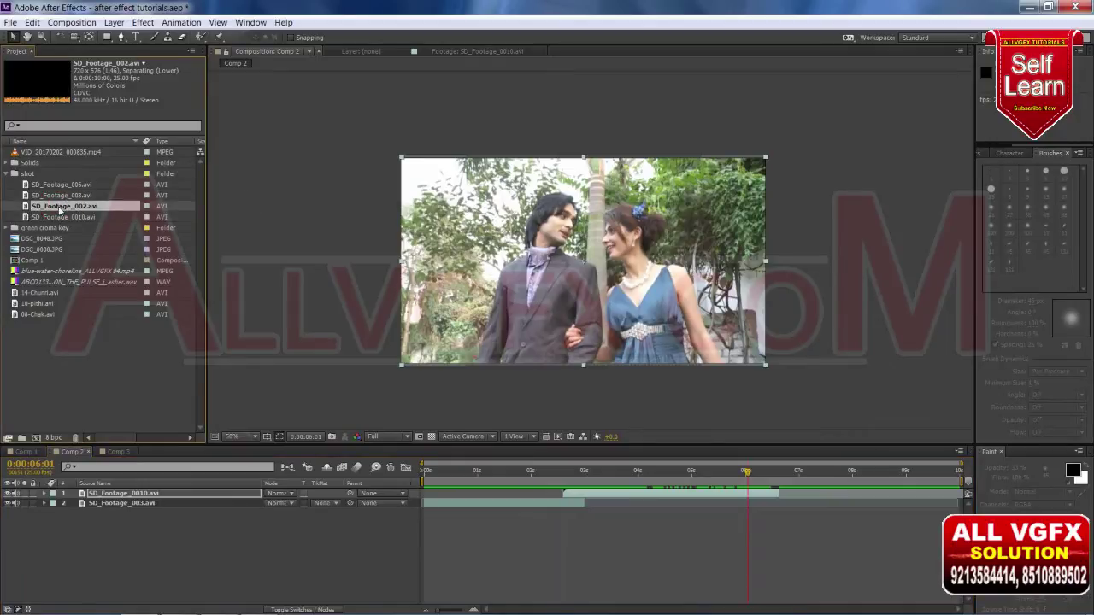
pyautogui.click(58, 197)
pyautogui.click(28, 185)
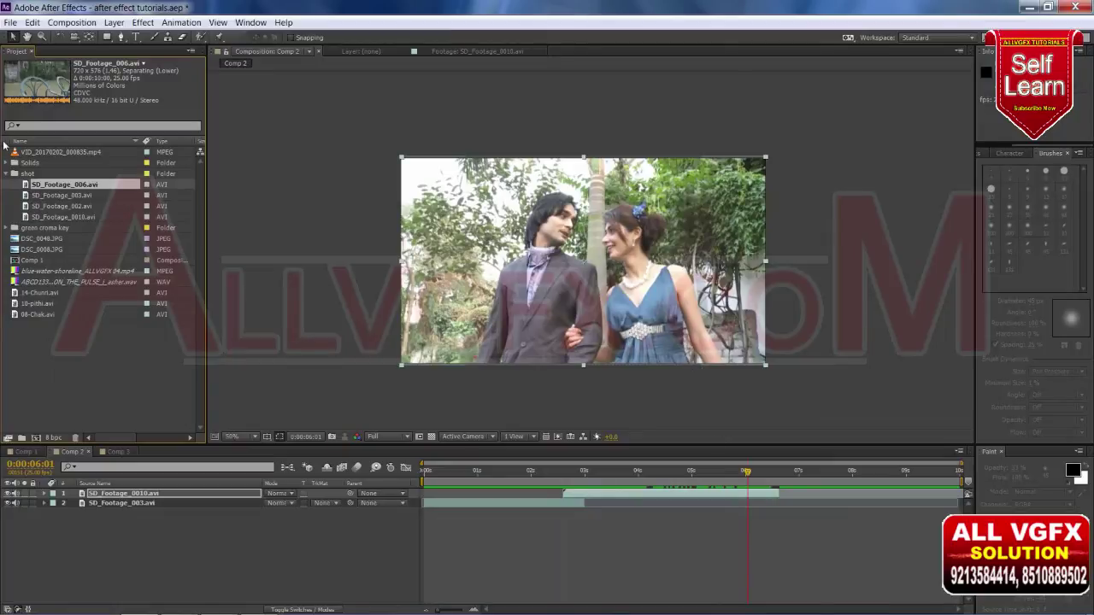
pyautogui.doubleClick(29, 185)
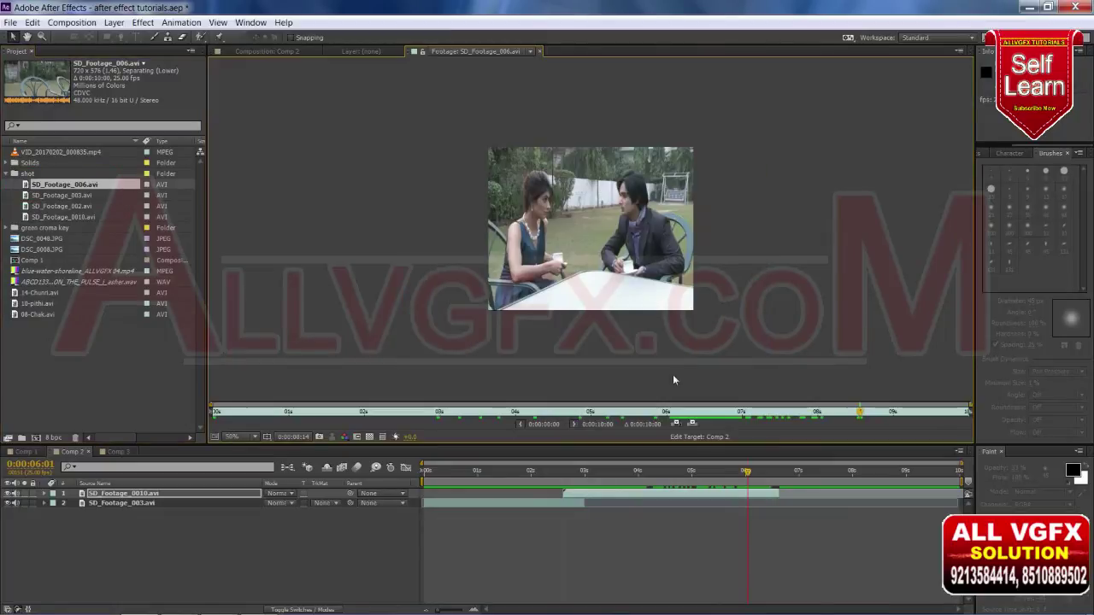
pyautogui.scroll(2, 601, 256)
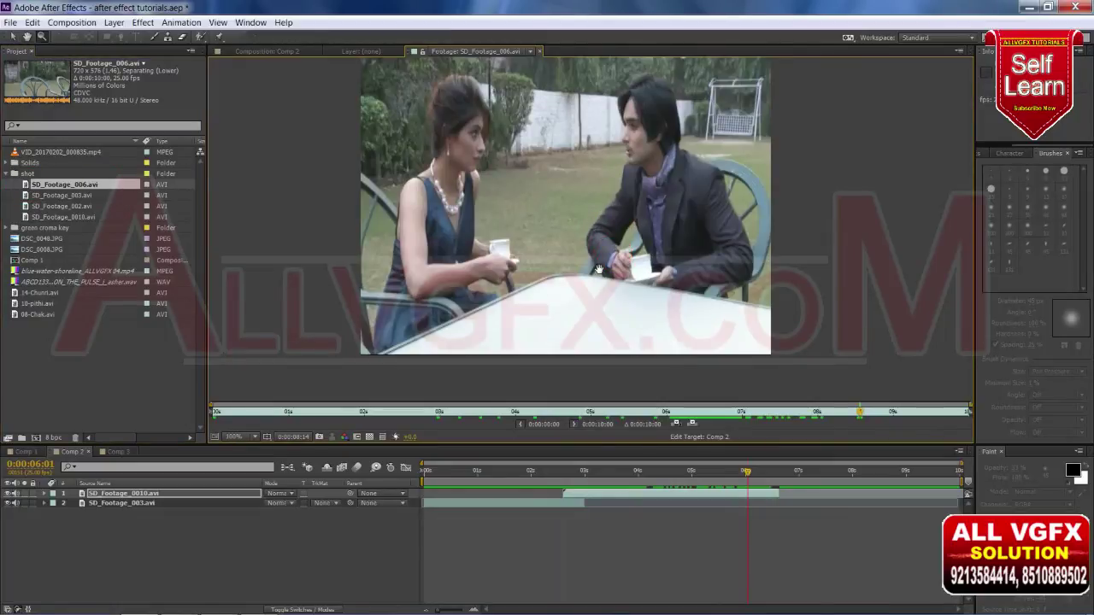
pyautogui.click(751, 472)
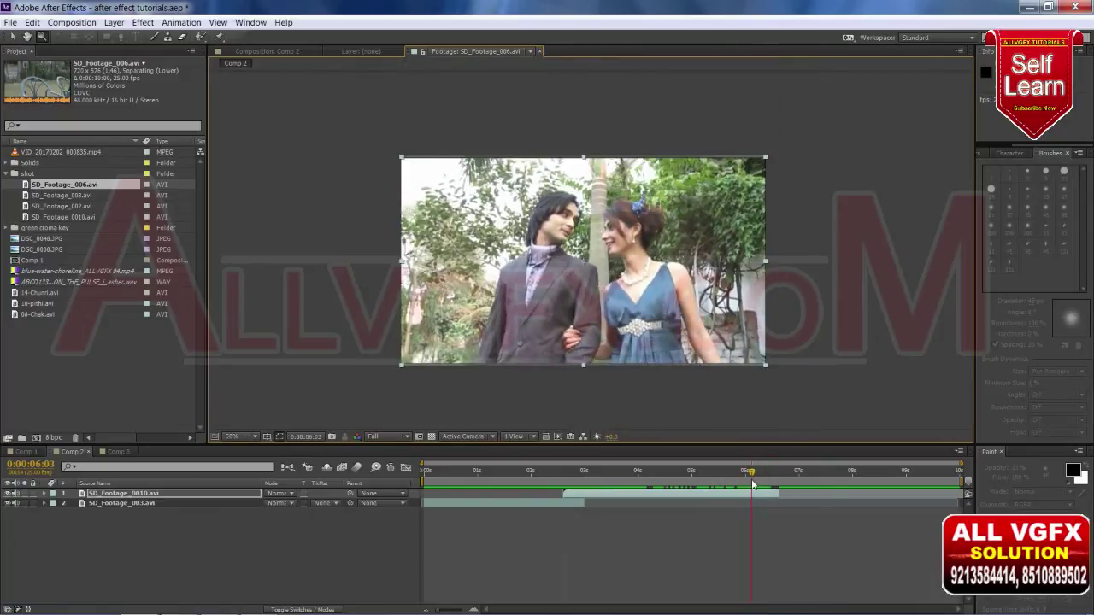
pyautogui.moveTo(752, 483); pyautogui.dragTo(749, 485)
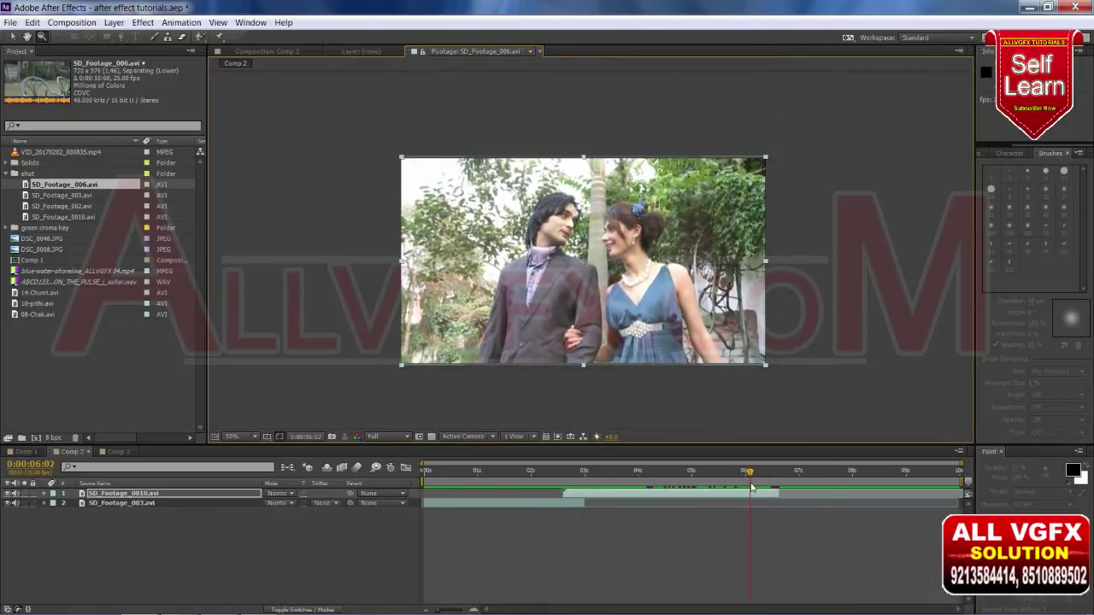
pyautogui.click(450, 52)
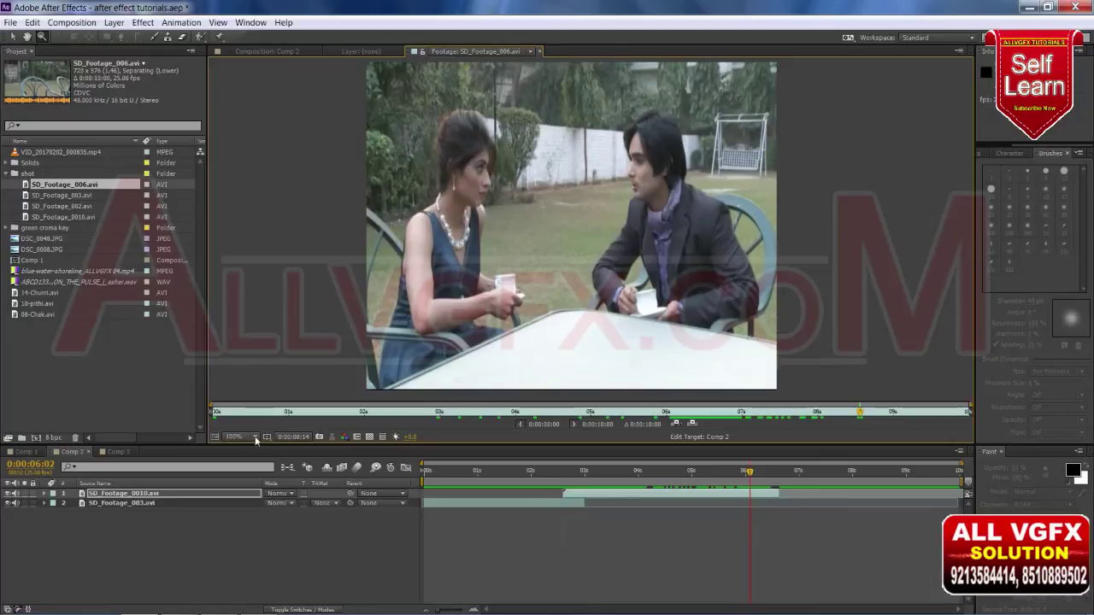
# Step: Set SD_Footage_006's In point at 0:00:07:00 and Out point at 0:00:09:22
pyautogui.click(482, 415)
pyautogui.moveTo(482, 419)
pyautogui.mouseDown()
pyautogui.moveTo(859, 414)
pyautogui.moveTo(742, 428)
pyautogui.mouseUp()
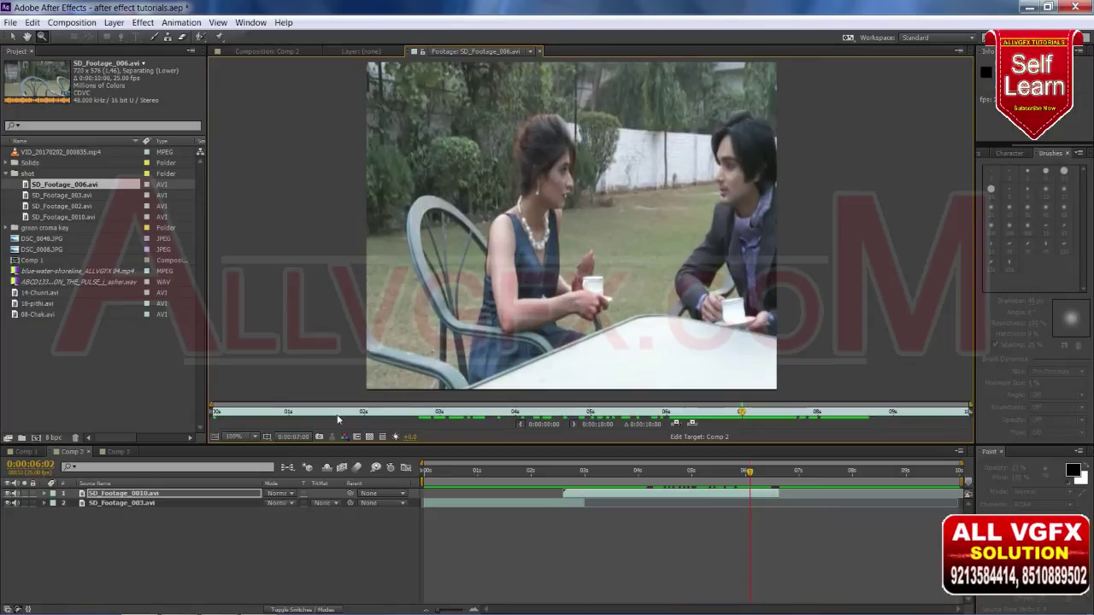
pyautogui.click(520, 424)
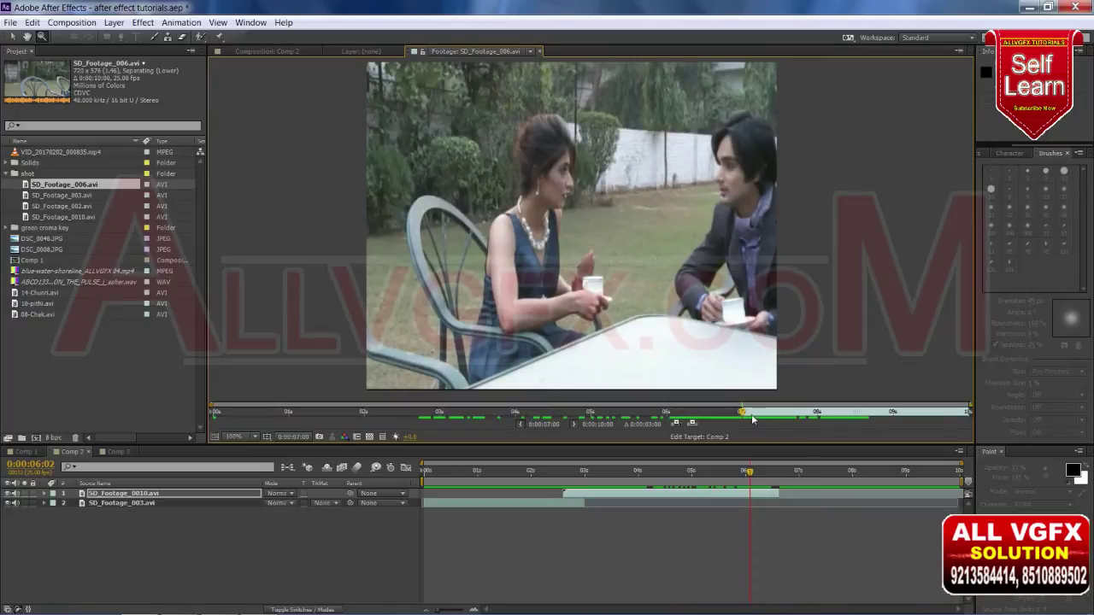
pyautogui.moveTo(745, 416); pyautogui.dragTo(971, 430)
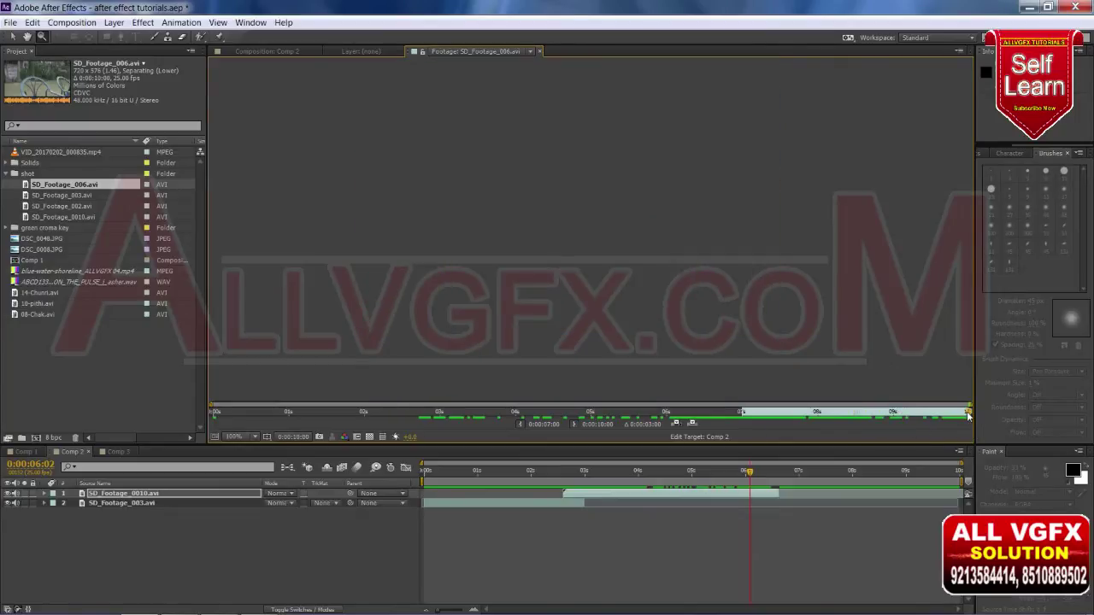
pyautogui.moveTo(968, 416); pyautogui.dragTo(962, 416)
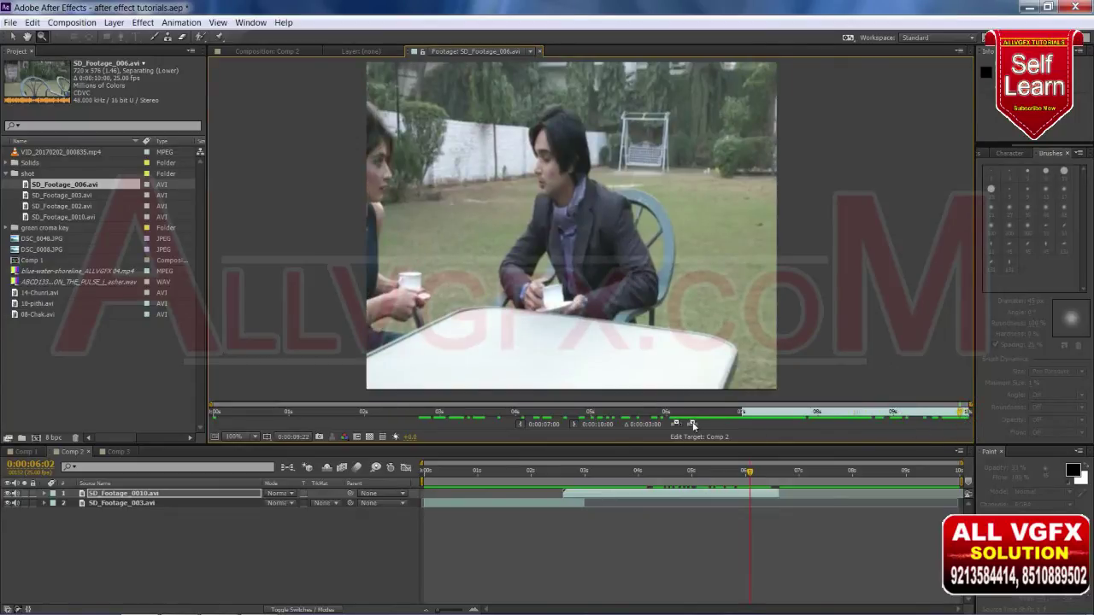
pyautogui.click(573, 426)
pyautogui.click(745, 475)
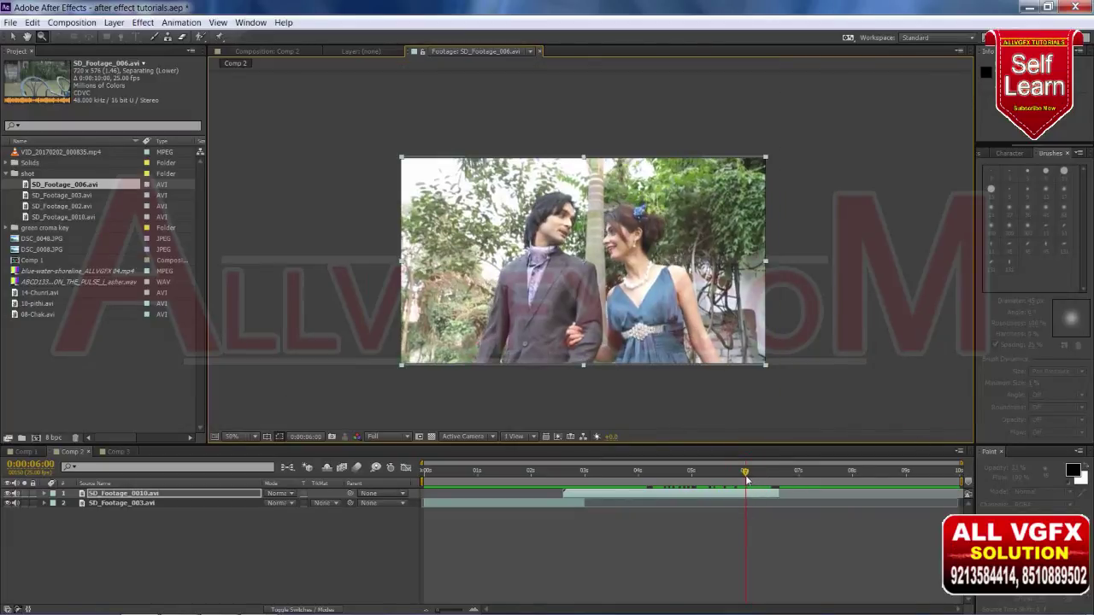
# Step: Set the Comp 2 viewer magnification to Fit up to 100%
pyautogui.click(745, 480)
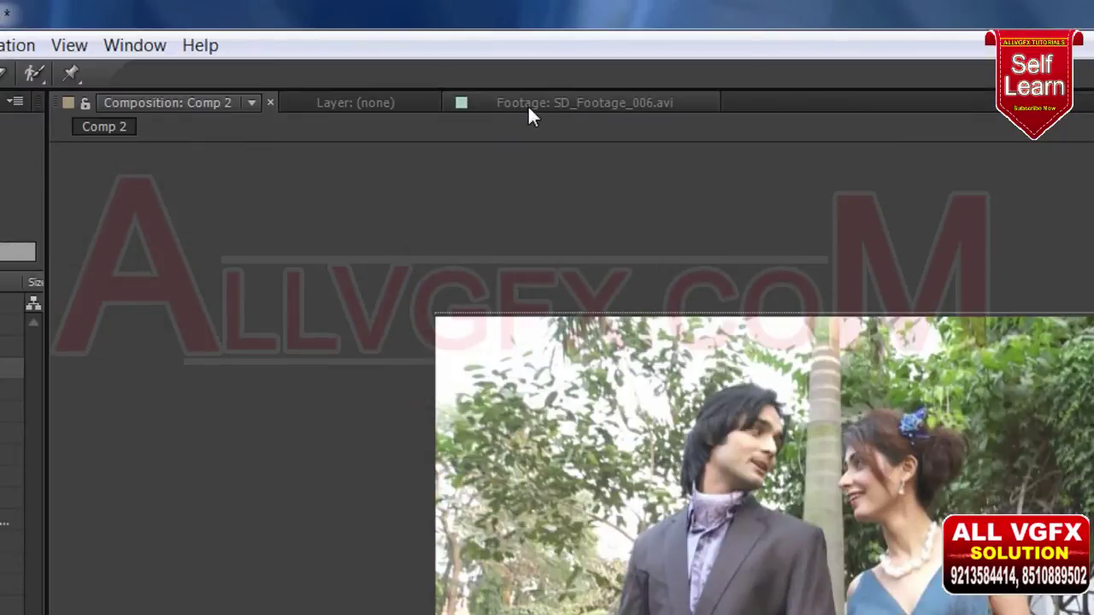
pyautogui.click(171, 105)
pyautogui.click(519, 262)
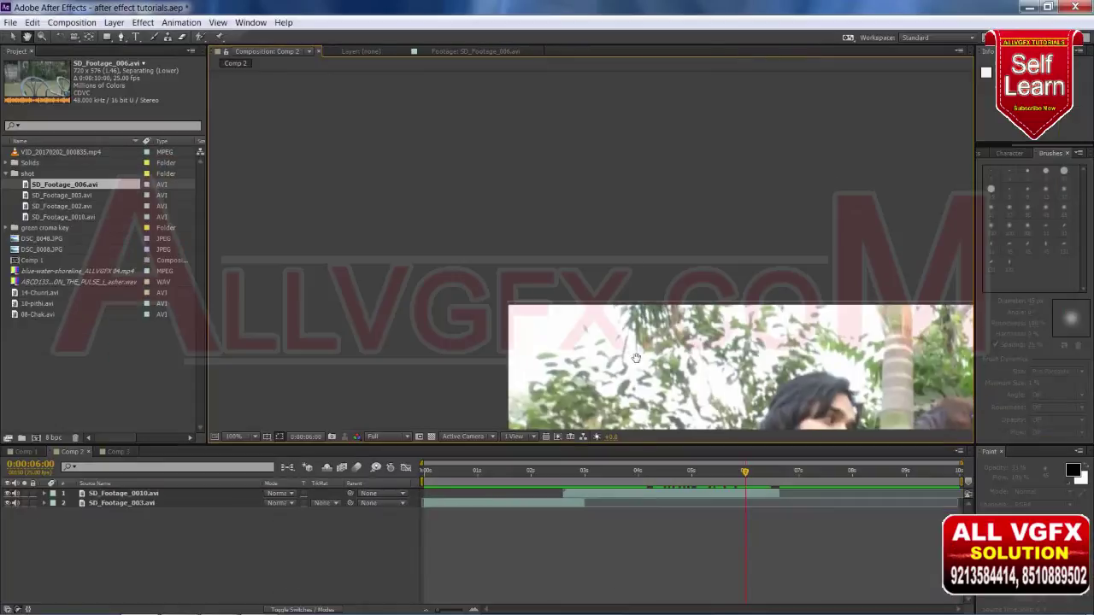
pyautogui.moveTo(661, 312)
pyautogui.mouseDown()
pyautogui.moveTo(373, 111)
pyautogui.moveTo(383, 112)
pyautogui.mouseUp()
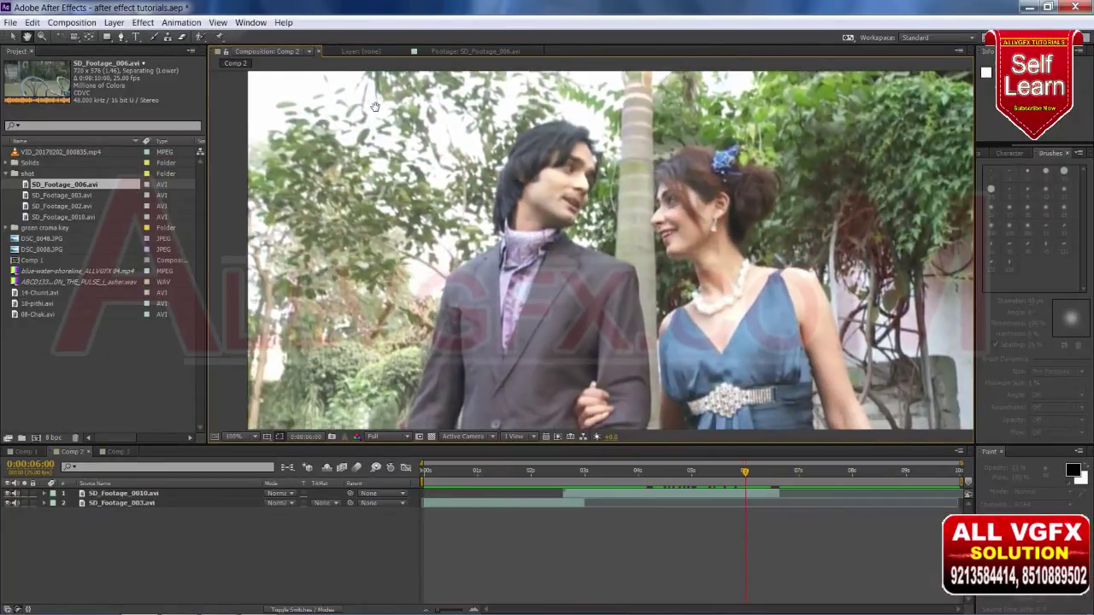
pyautogui.click(251, 436)
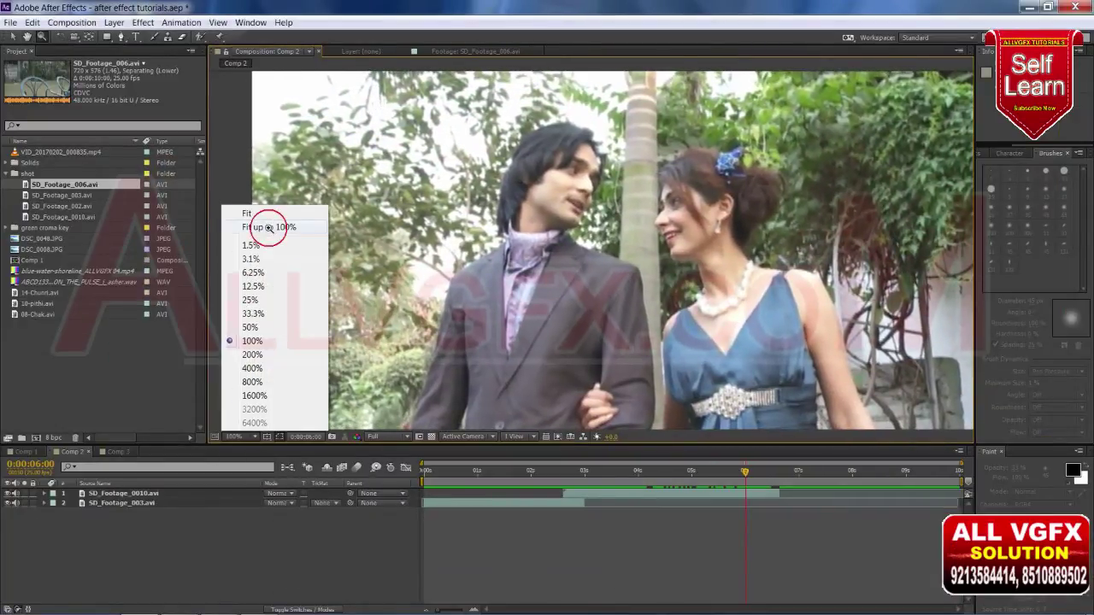
pyautogui.click(269, 227)
# Step: Review Comp 2 and the trimmed SD_Footage_006, leaving comp time near 0:00:06:01
pyautogui.moveTo(599, 477)
pyautogui.mouseDown()
pyautogui.moveTo(772, 494)
pyautogui.moveTo(740, 494)
pyautogui.mouseUp()
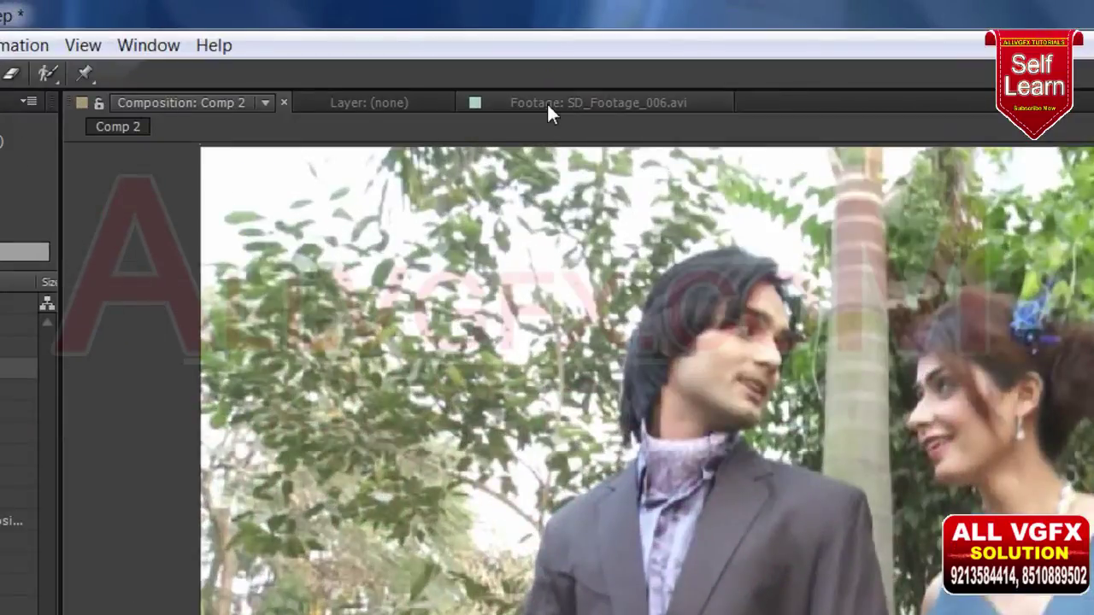
pyautogui.click(451, 55)
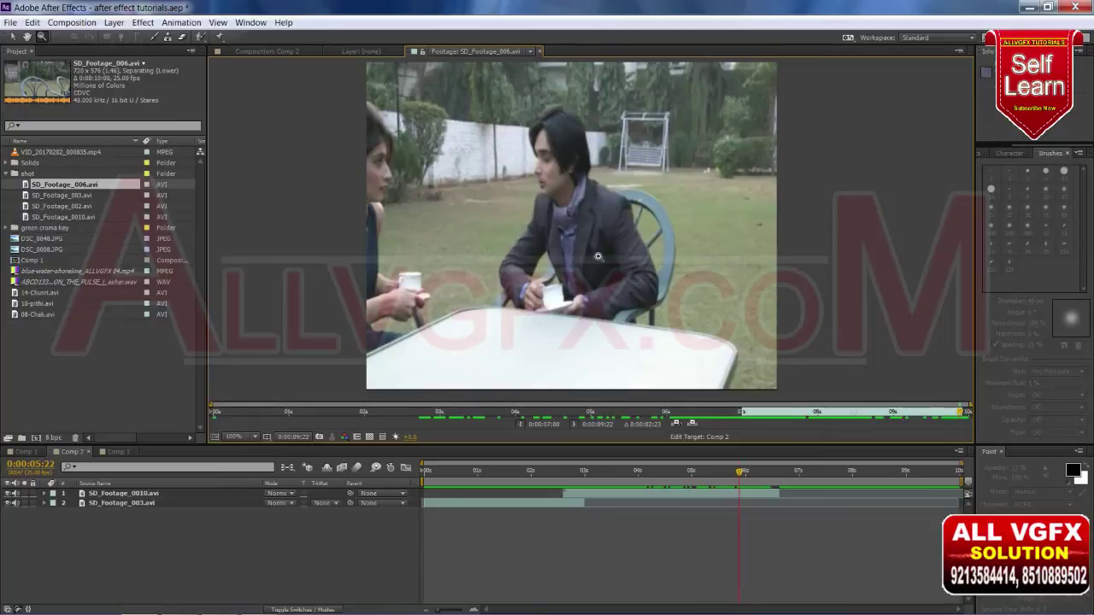
pyautogui.moveTo(838, 417); pyautogui.dragTo(817, 418)
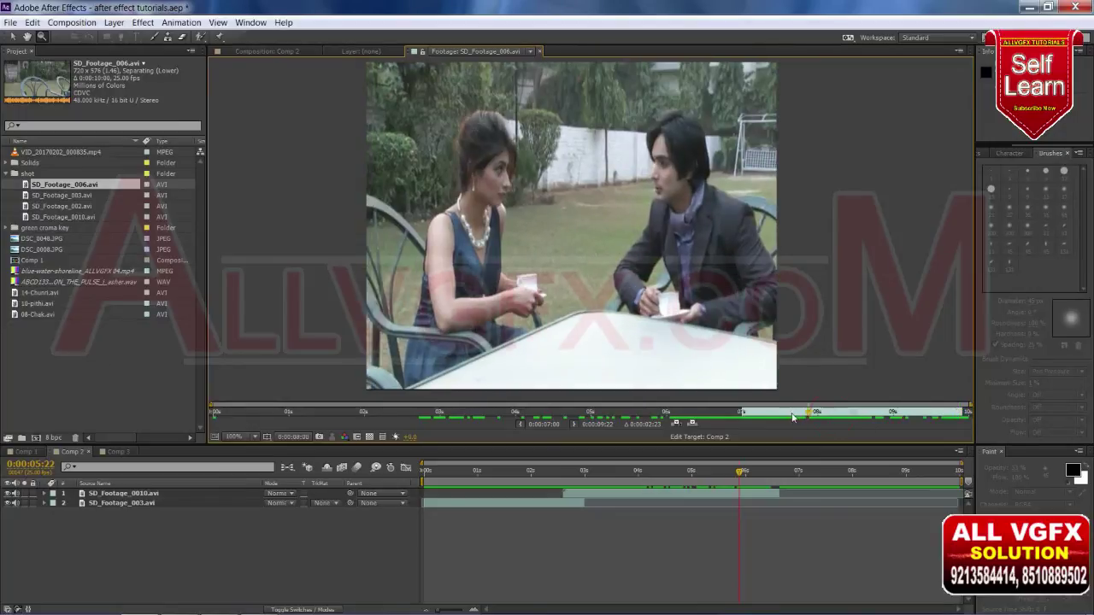
pyautogui.moveTo(741, 484); pyautogui.dragTo(745, 485)
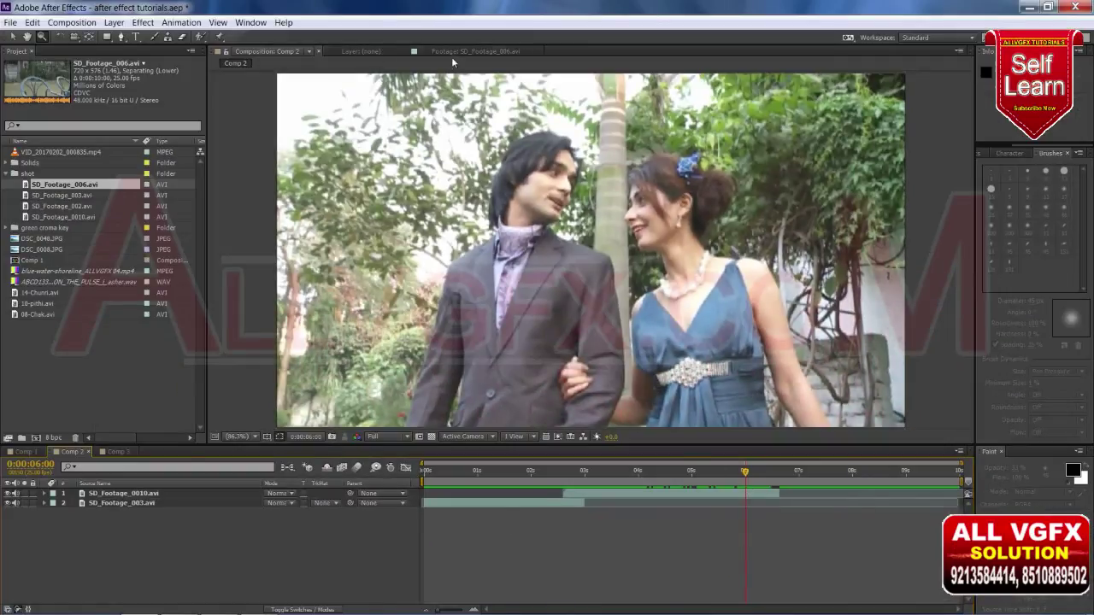
# Step: Overlay-edit the trimmed SD_Footage_006 clip into Comp 2 at about 0:00:06:00 and fit it to the comp
pyautogui.click(452, 53)
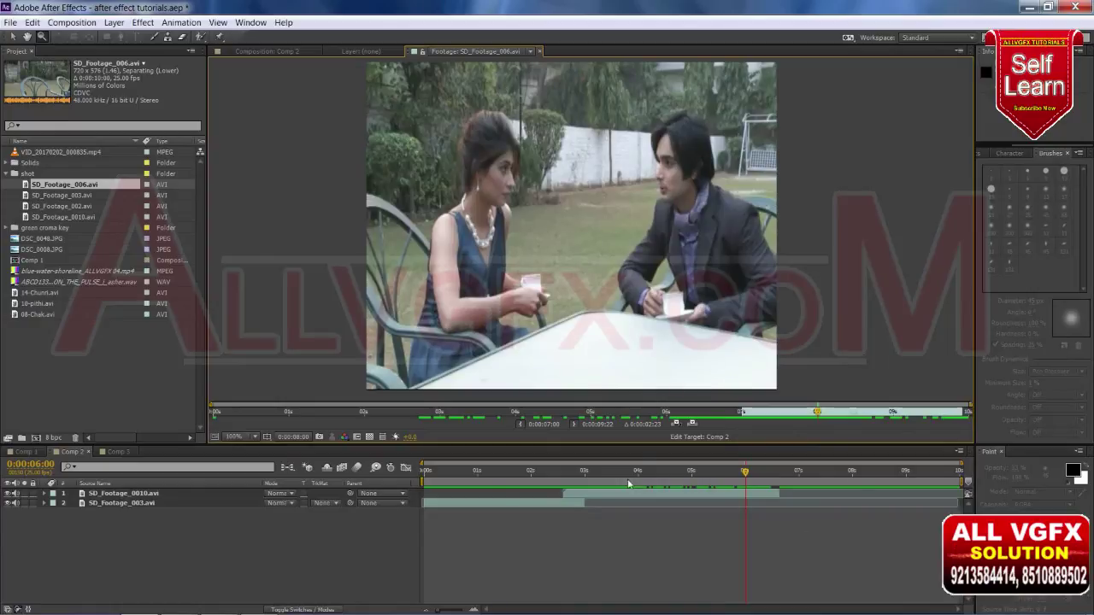
pyautogui.click(692, 423)
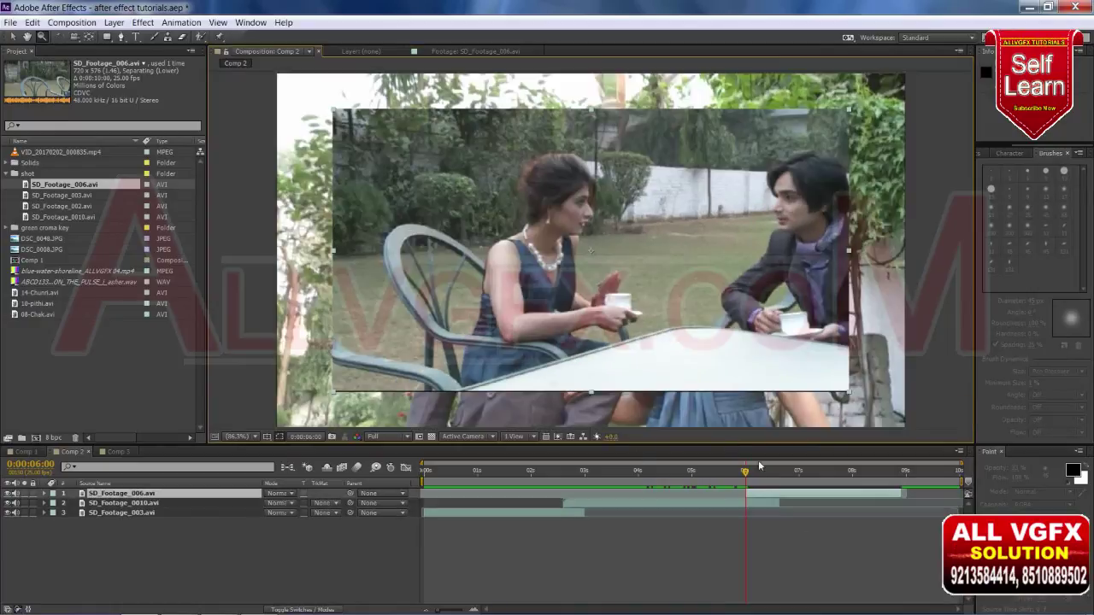
pyautogui.moveTo(741, 479)
pyautogui.mouseDown()
pyautogui.moveTo(732, 487)
pyautogui.moveTo(800, 475)
pyautogui.mouseUp()
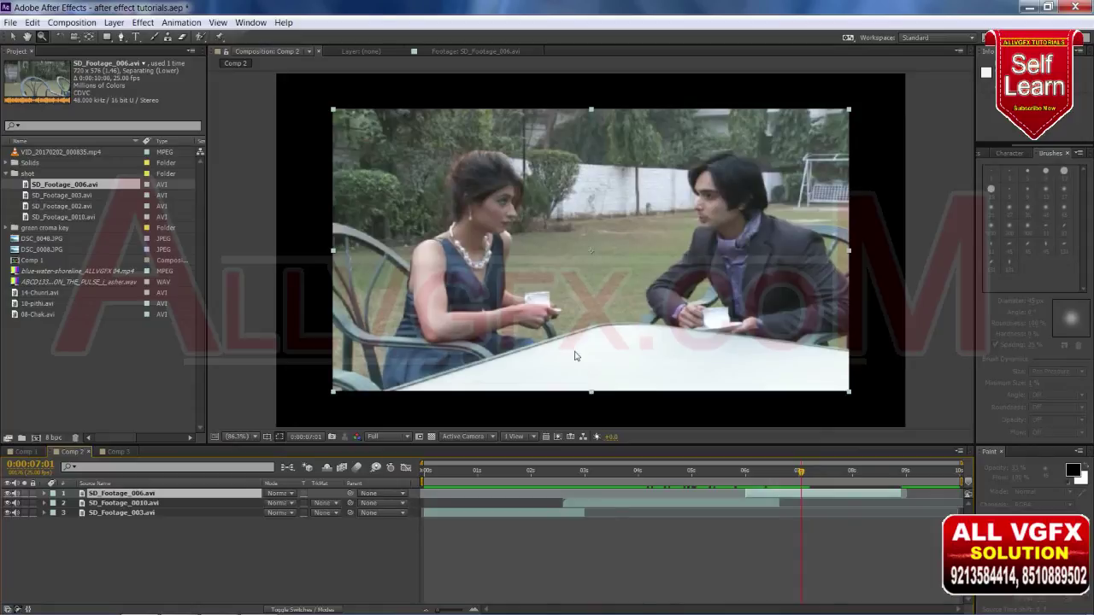
pyautogui.hotkey('ctrl', 'alt', 'f')
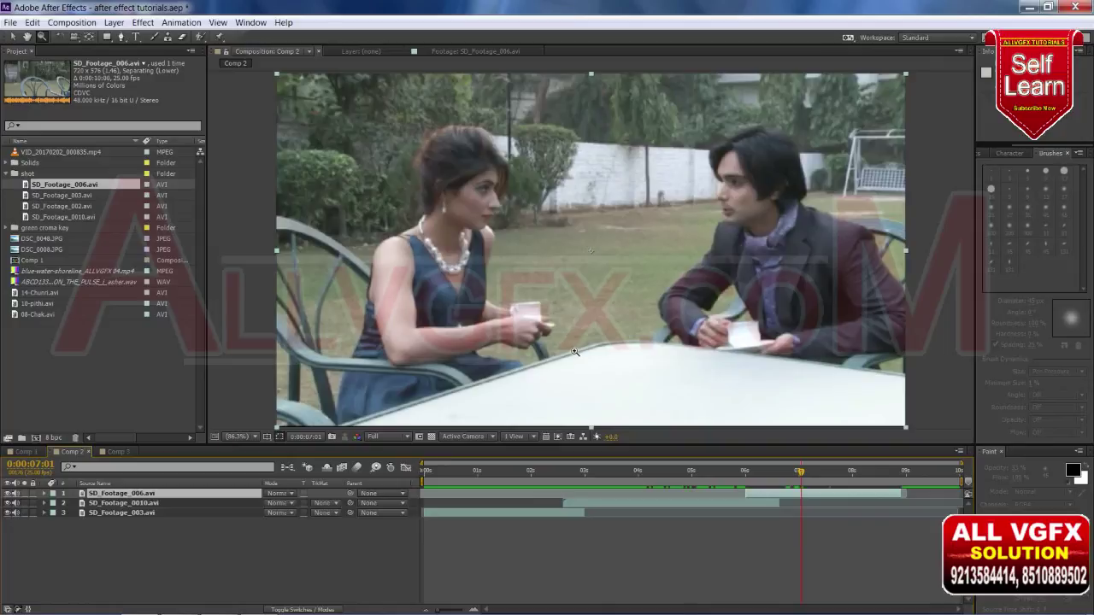
pyautogui.moveTo(799, 494)
pyautogui.mouseDown()
pyautogui.moveTo(700, 486)
pyautogui.moveTo(529, 502)
pyautogui.moveTo(901, 525)
pyautogui.moveTo(402, 523)
pyautogui.moveTo(873, 542)
pyautogui.moveTo(545, 537)
pyautogui.moveTo(603, 540)
pyautogui.mouseUp()
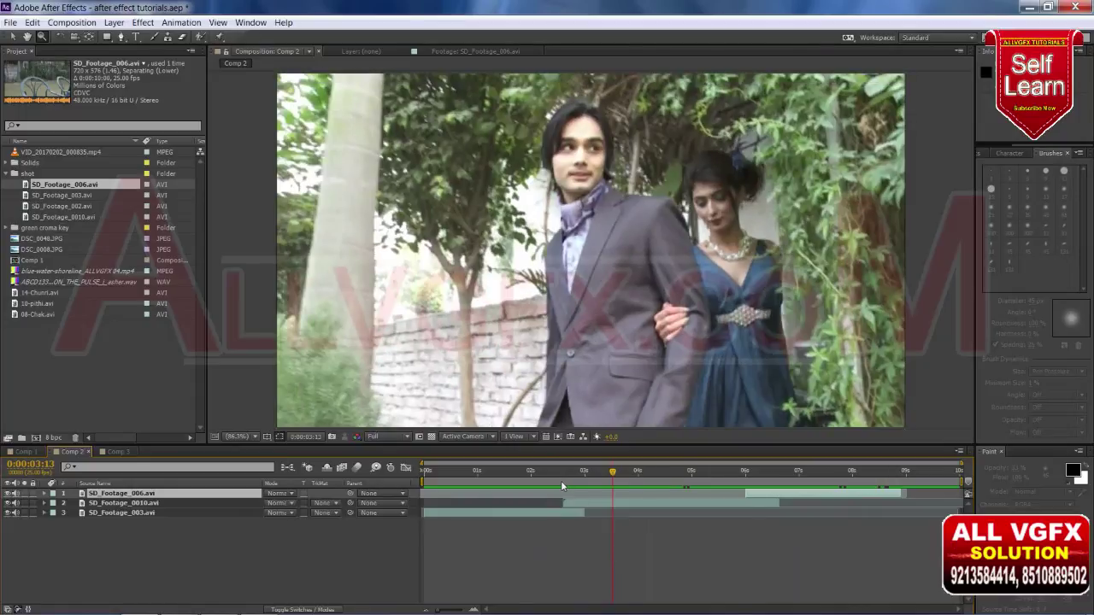
pyautogui.click(433, 489)
pyautogui.moveTo(433, 490)
pyautogui.mouseDown()
pyautogui.moveTo(586, 498)
pyautogui.moveTo(640, 482)
pyautogui.moveTo(734, 483)
pyautogui.mouseUp()
pyautogui.moveTo(812, 378)
pyautogui.mouseDown()
pyautogui.moveTo(887, 388)
pyautogui.moveTo(837, 439)
pyautogui.moveTo(815, 505)
pyautogui.moveTo(851, 514)
pyautogui.mouseUp()
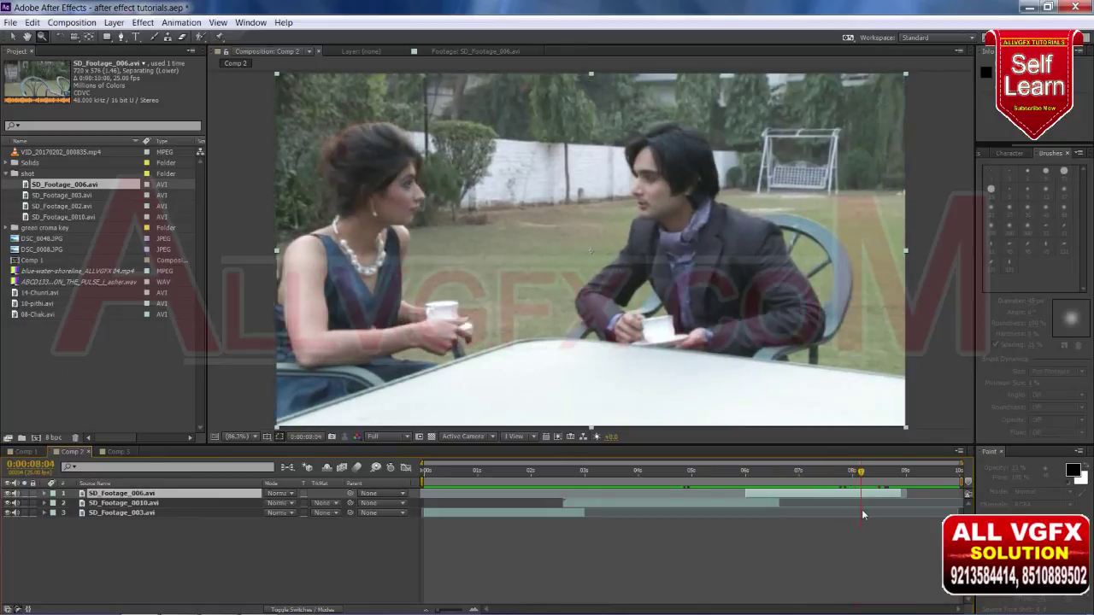
pyautogui.moveTo(863, 515)
pyautogui.mouseDown()
pyautogui.moveTo(893, 485)
pyautogui.moveTo(423, 476)
pyautogui.mouseUp()
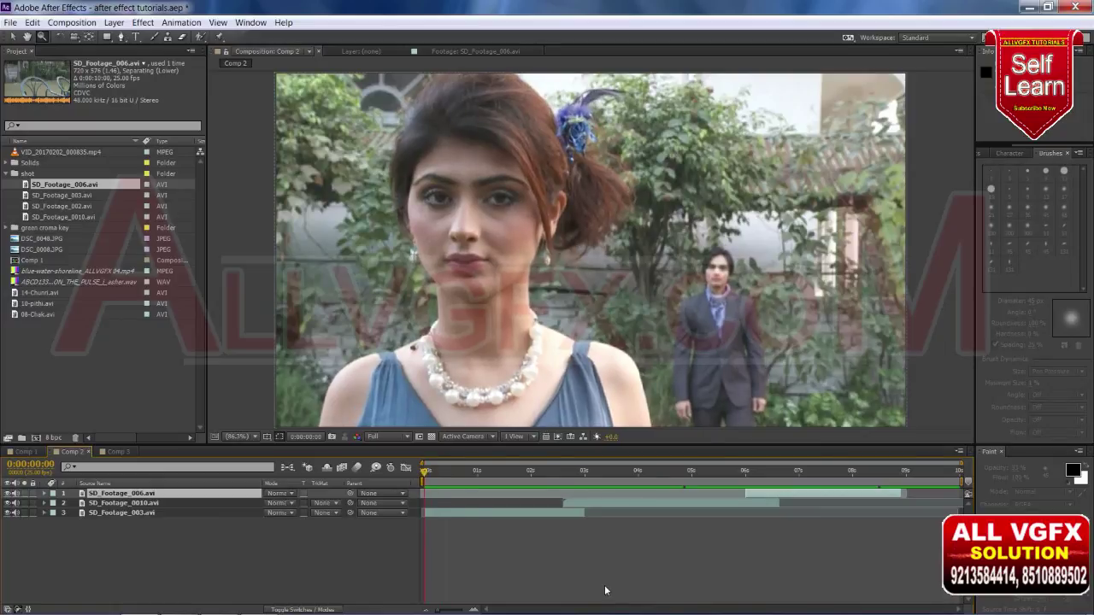